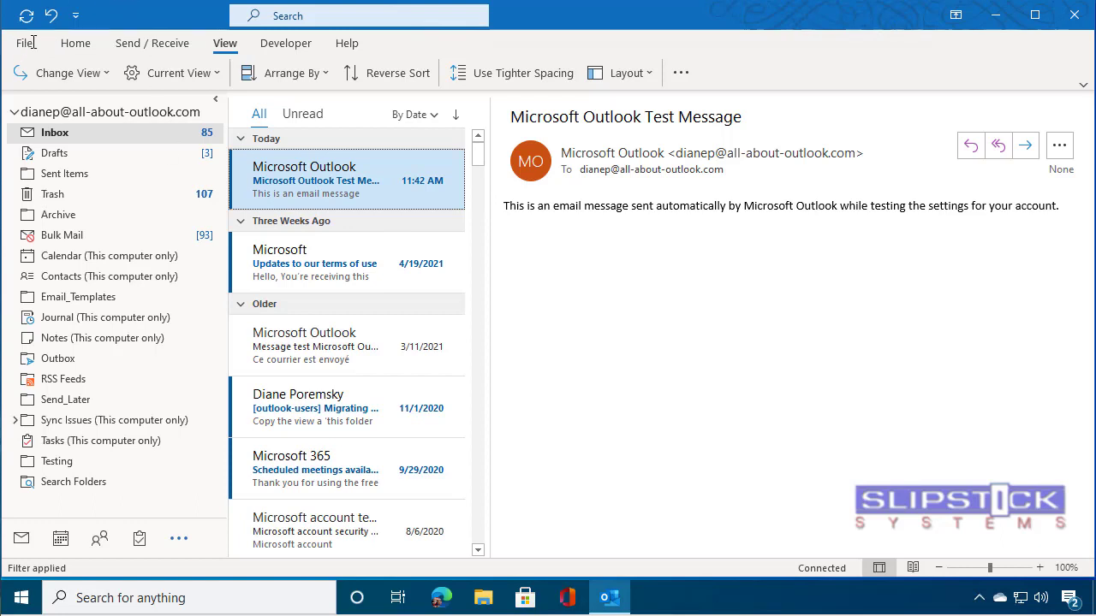
- Finish adding the Hotmail account to the mail profile and restart Outlook so the new mailbox loads
left_click(26, 46)
left_click(245, 149)
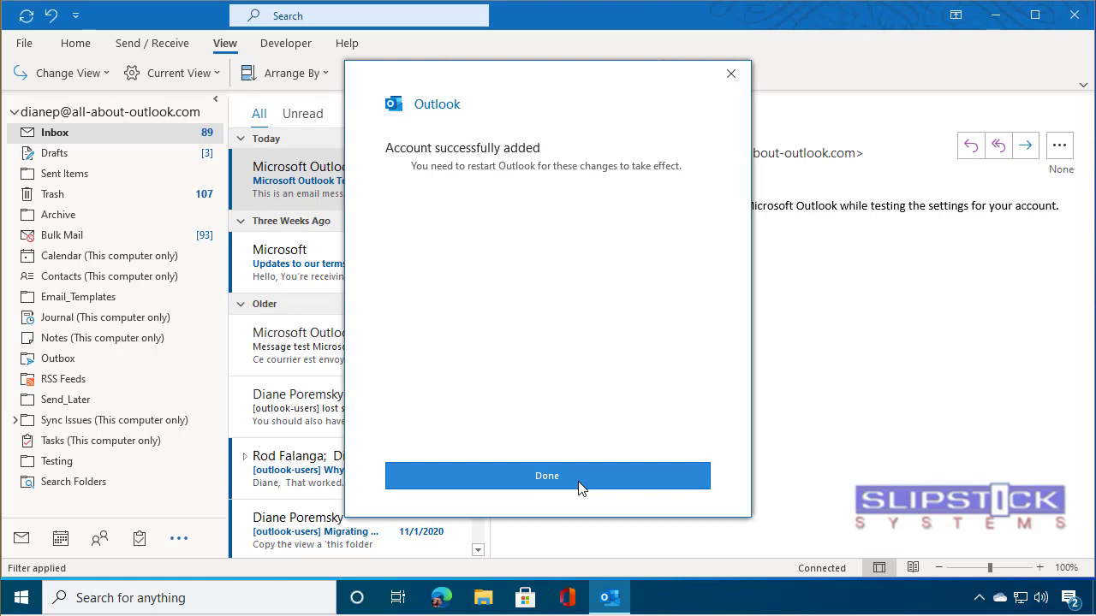
left_click(578, 487)
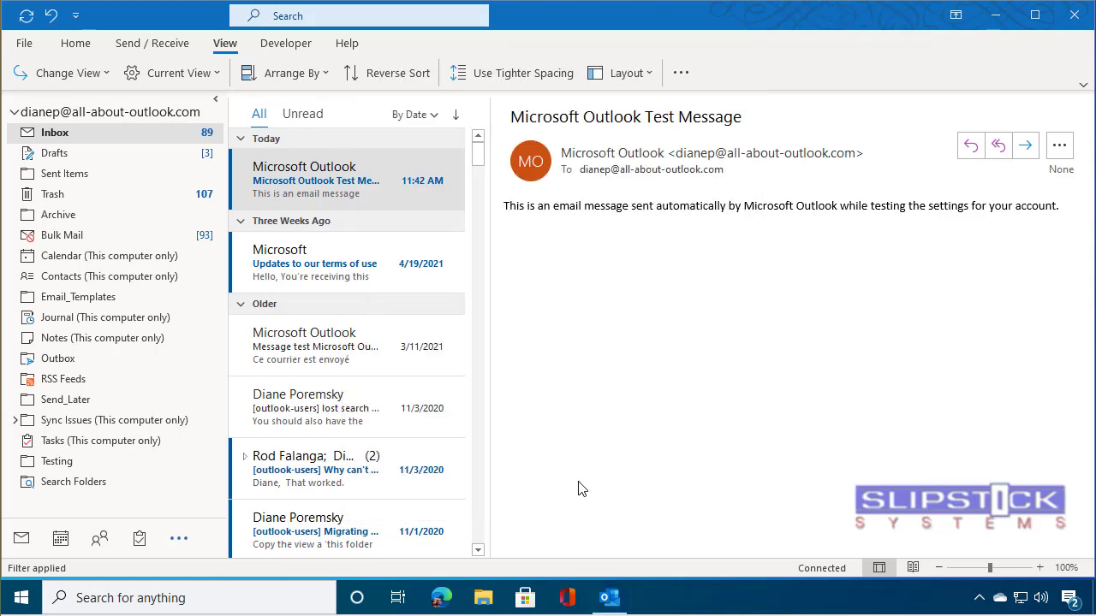
left_click(1089, 10)
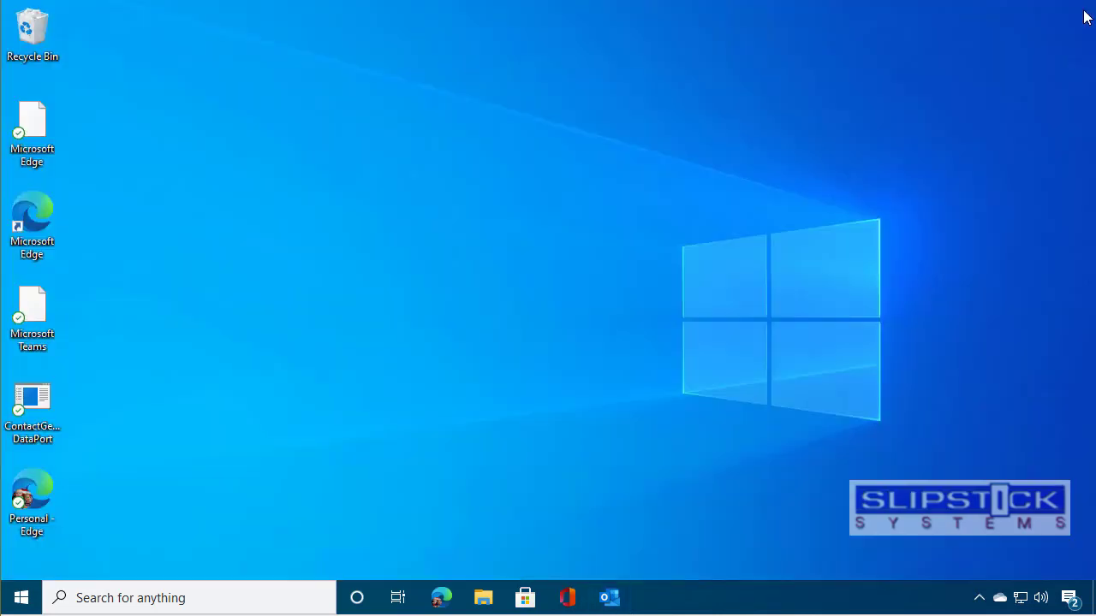
left_click(610, 598)
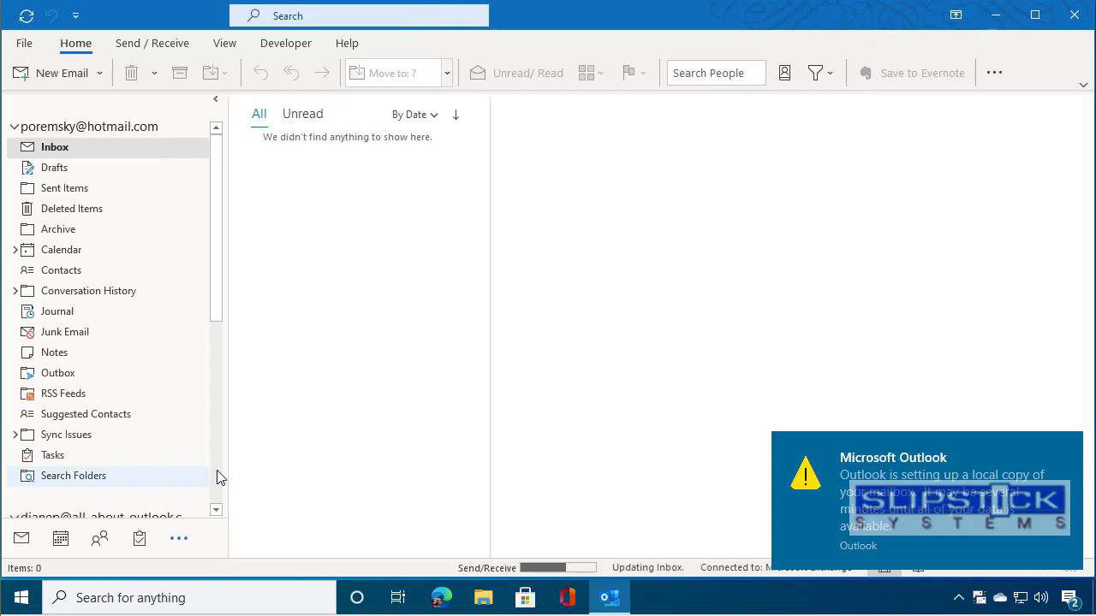
- Show the full folder list and examine the folders of the all-about-outlook.com IMAP account
left_click(180, 539)
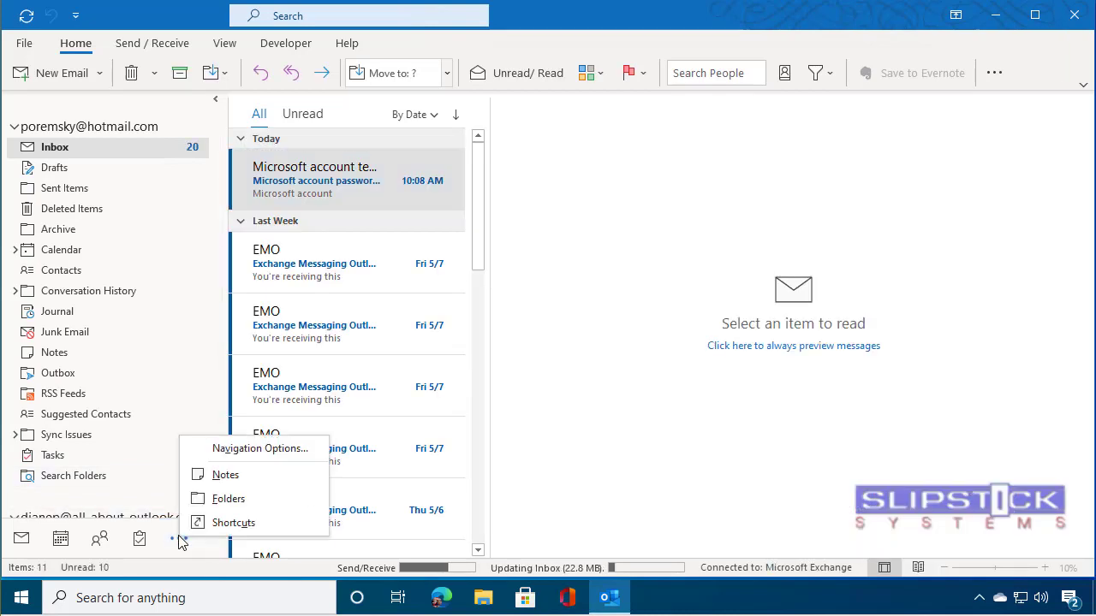
left_click(221, 499)
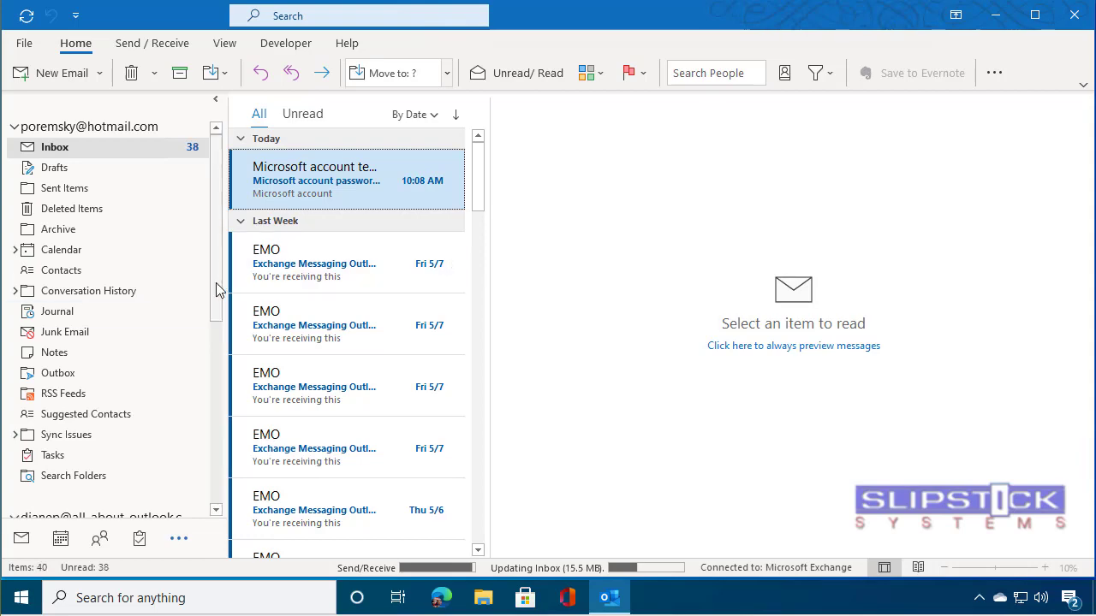
left_click_drag(214, 289, 220, 479)
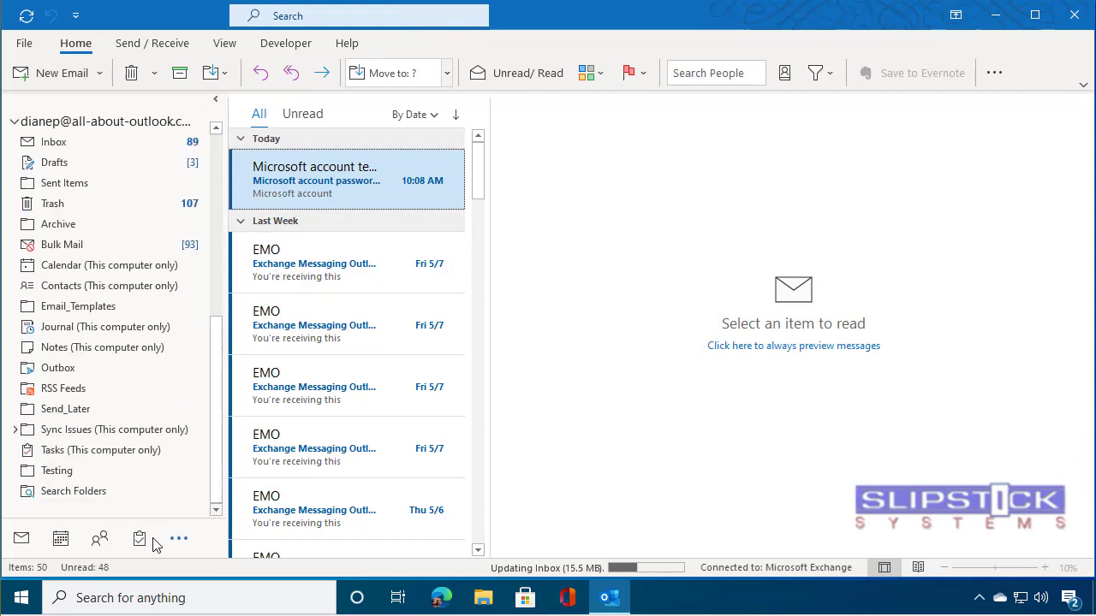
- Open the IMAP account's Calendar (This computer only) folder and switch it to List view
left_click(72, 536)
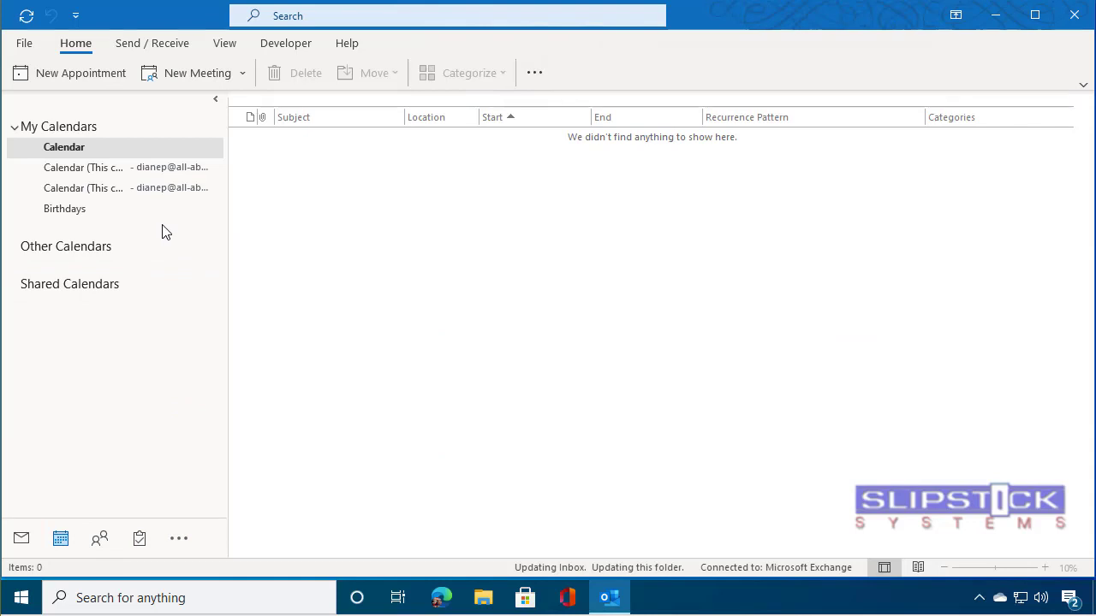
left_click(161, 172)
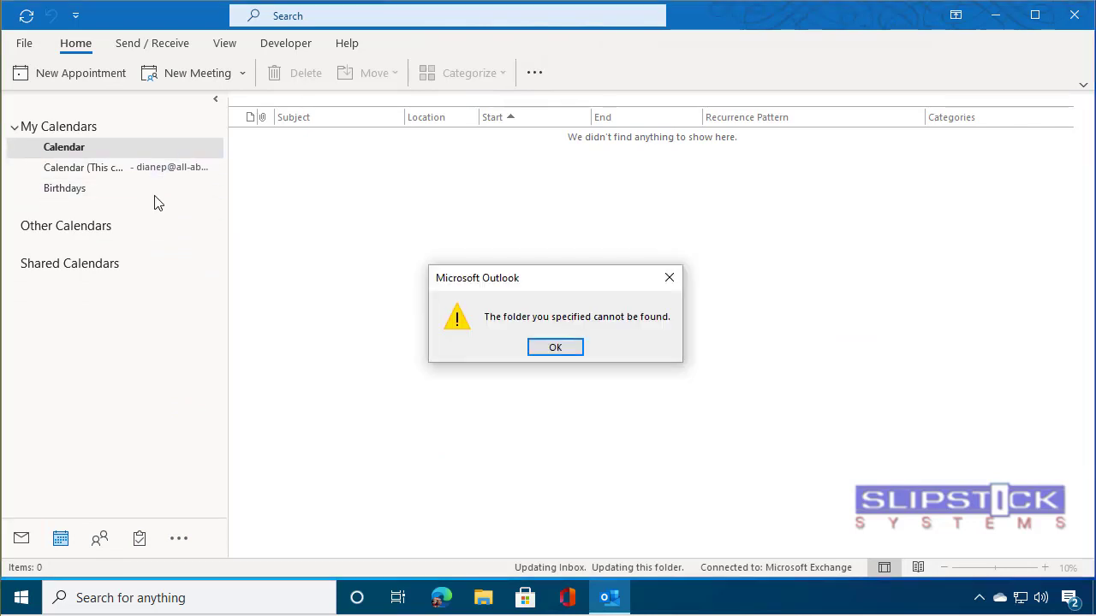
left_click(540, 352)
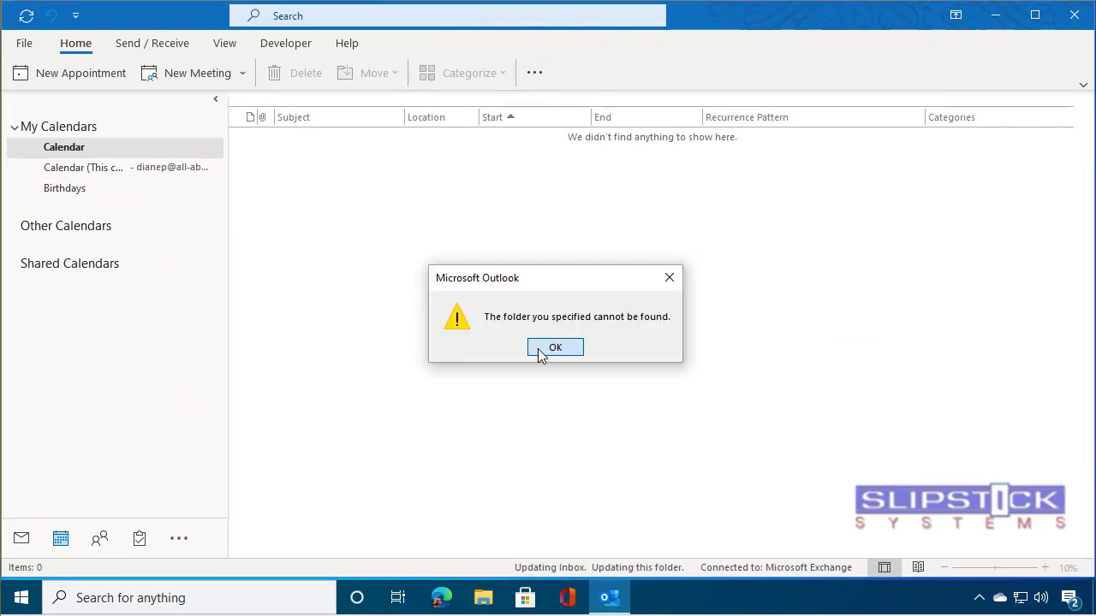
left_click(160, 171)
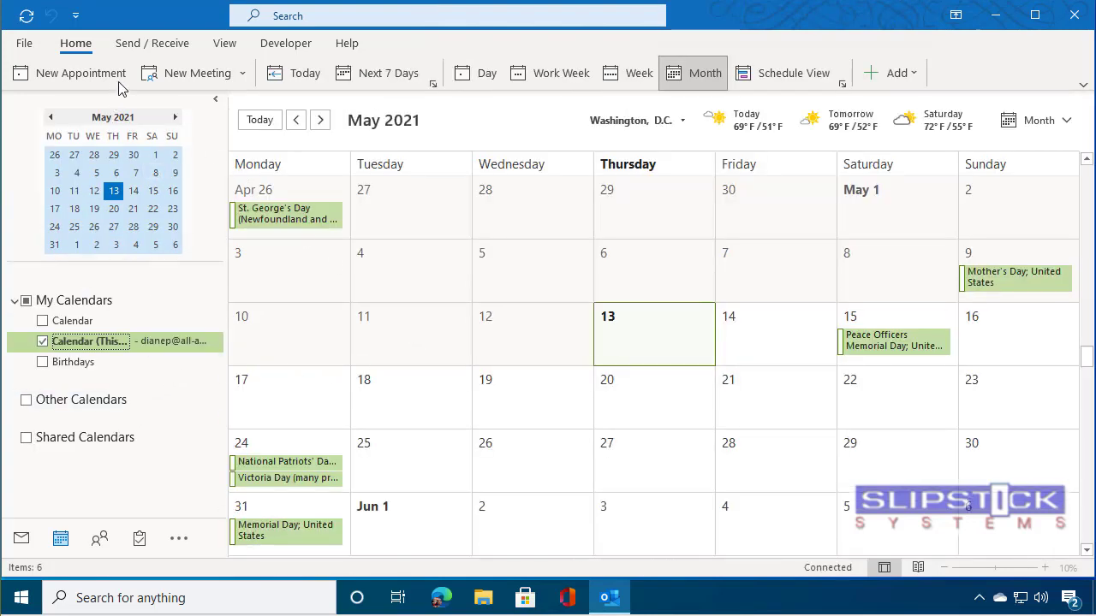
left_click(221, 43)
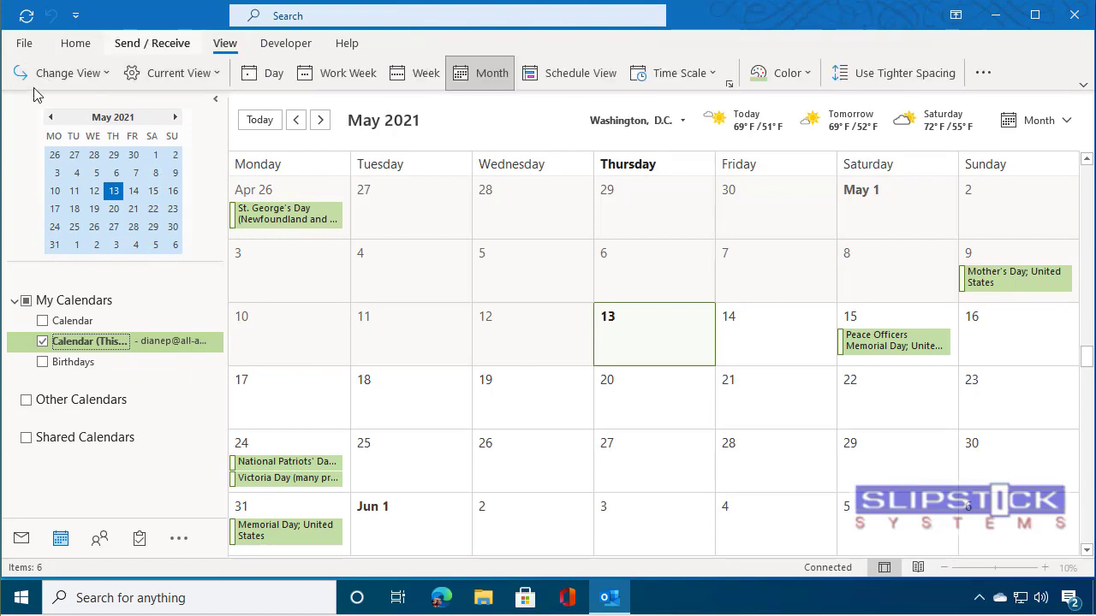
left_click(43, 77)
left_click(181, 121)
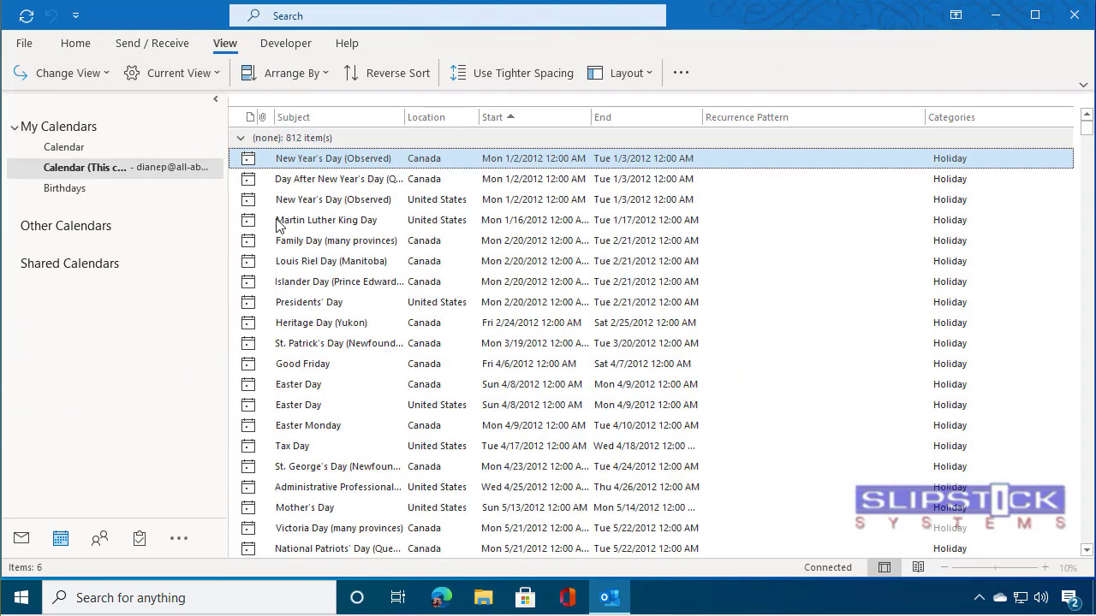
- Select all events in the IMAP account's calendar and move them to the Hotmail account's Calendar folder
left_click(339, 288)
key("ctrl+a")
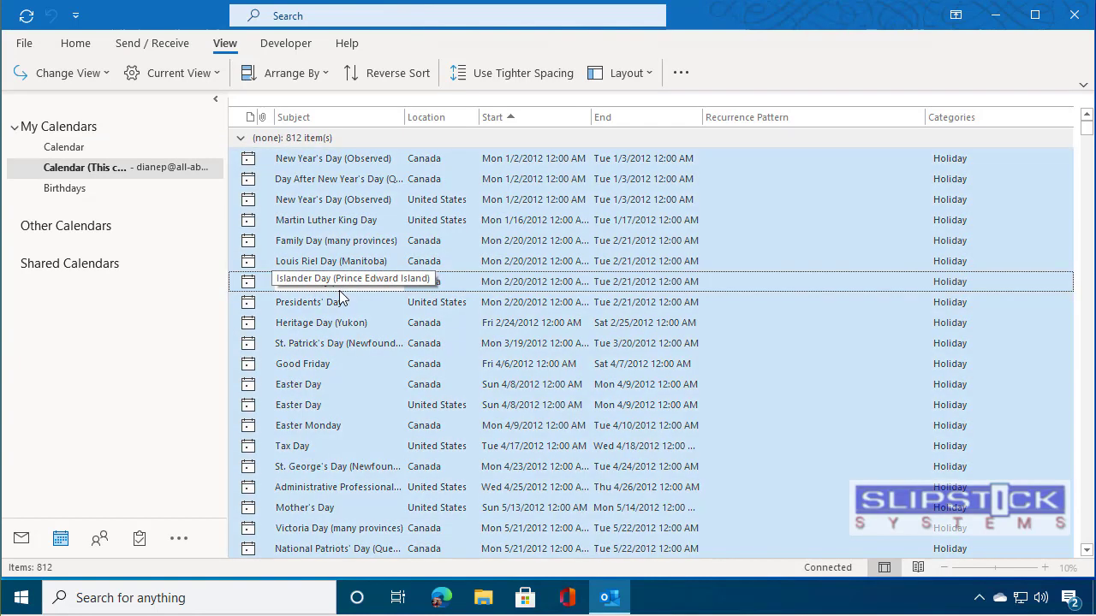
right_click(335, 242)
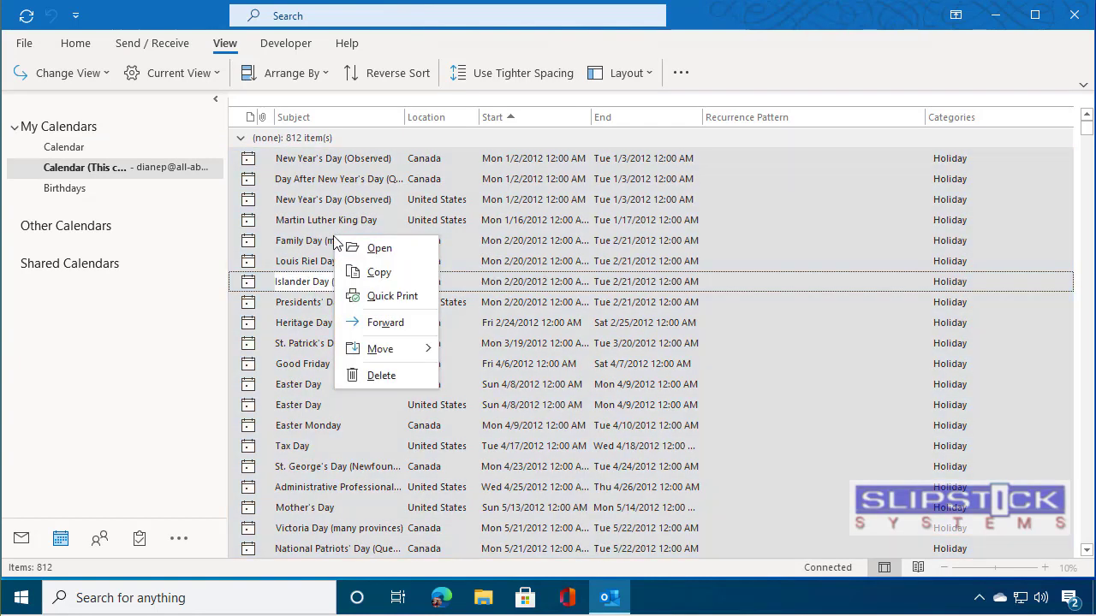
mouse_move(389, 353)
key("Escape")
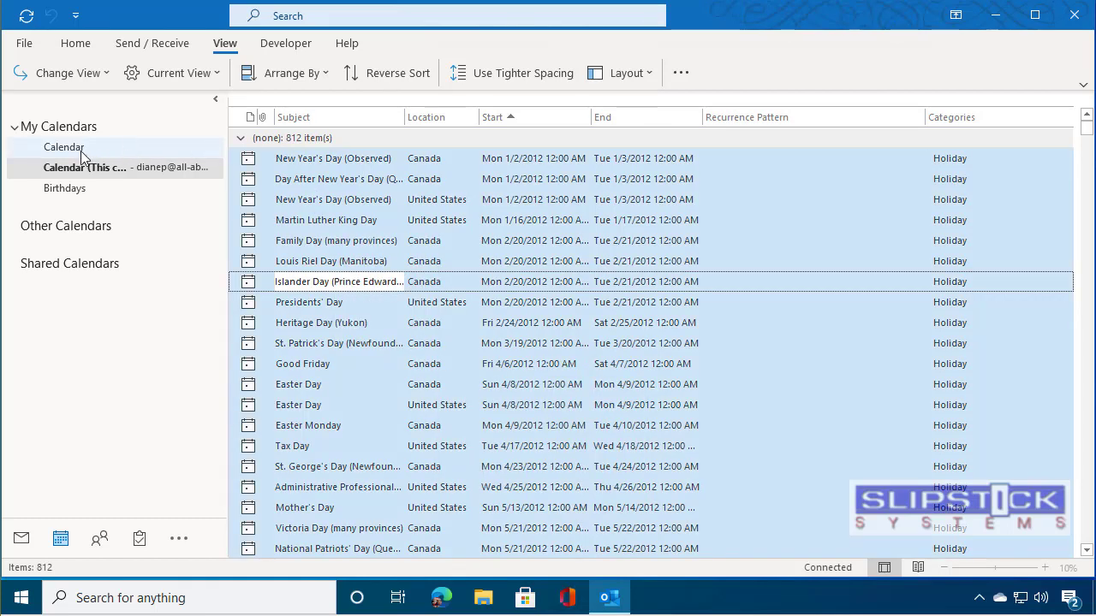
left_click(85, 150)
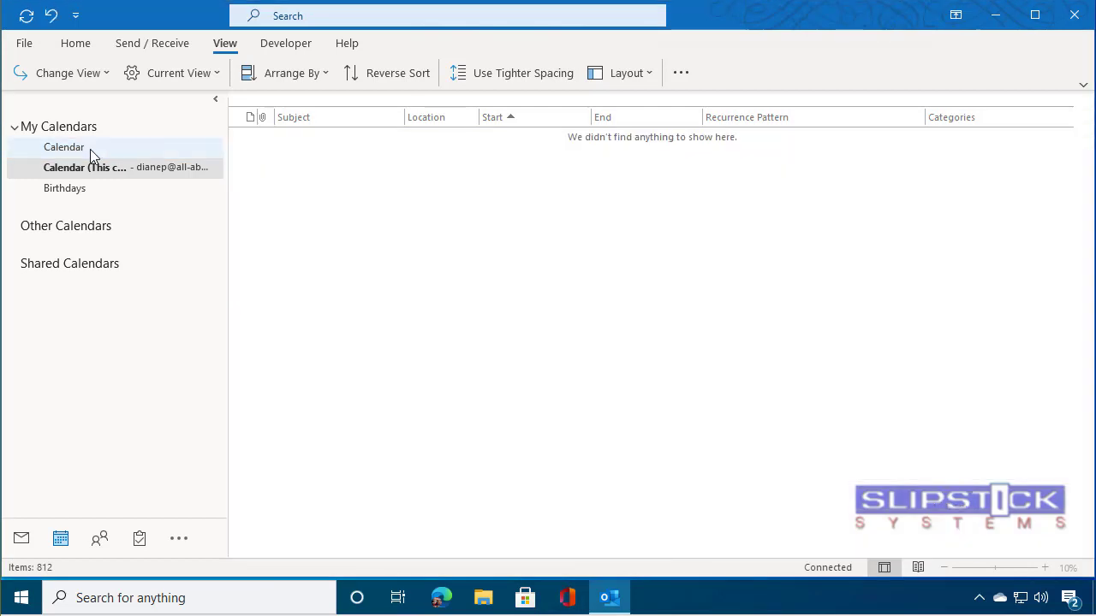
- Open the IMAP account's Contacts (This computer only) folder and switch it to Business Card view
left_click(106, 546)
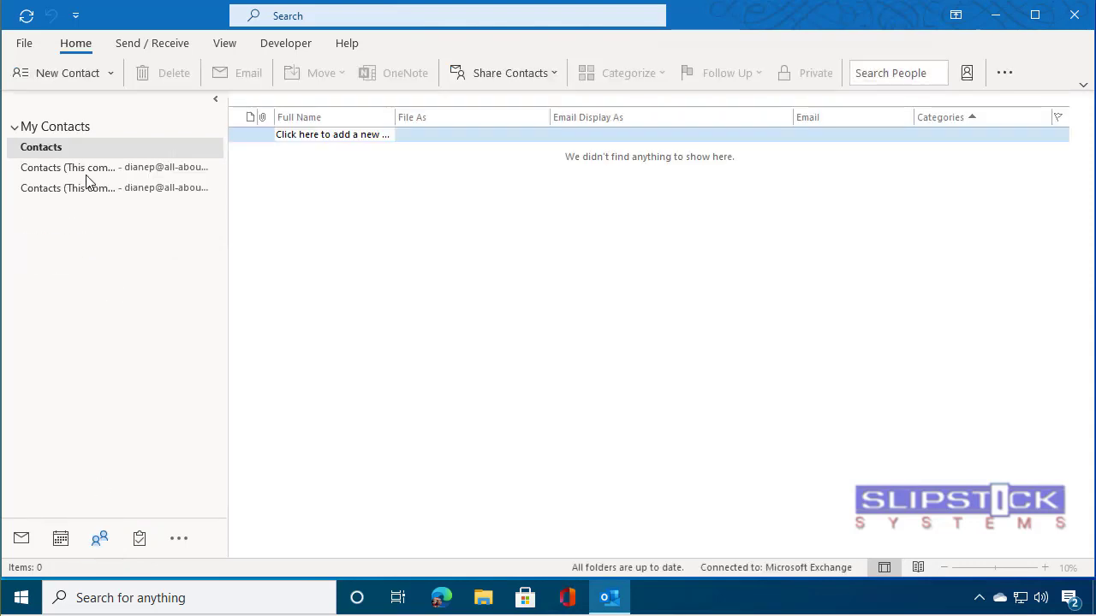
left_click(95, 176)
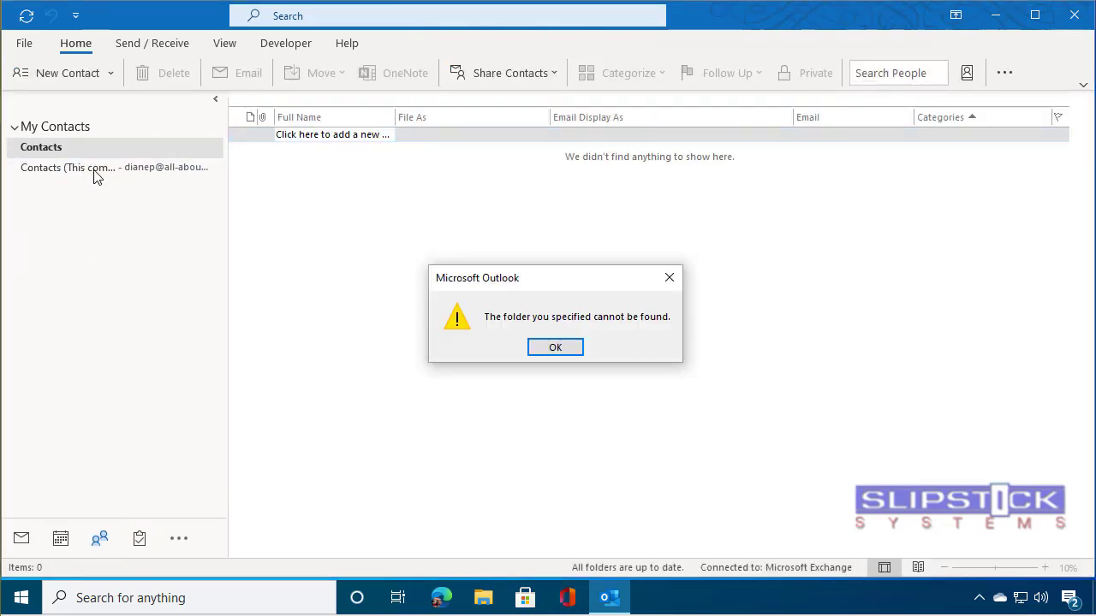
left_click(556, 347)
left_click(156, 168)
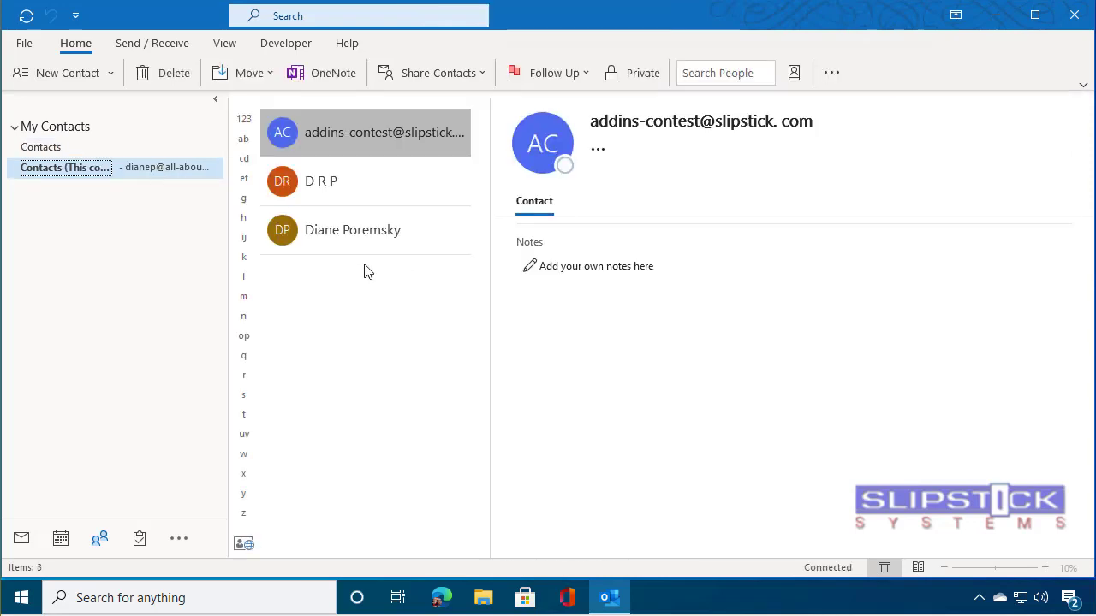
left_click(336, 192)
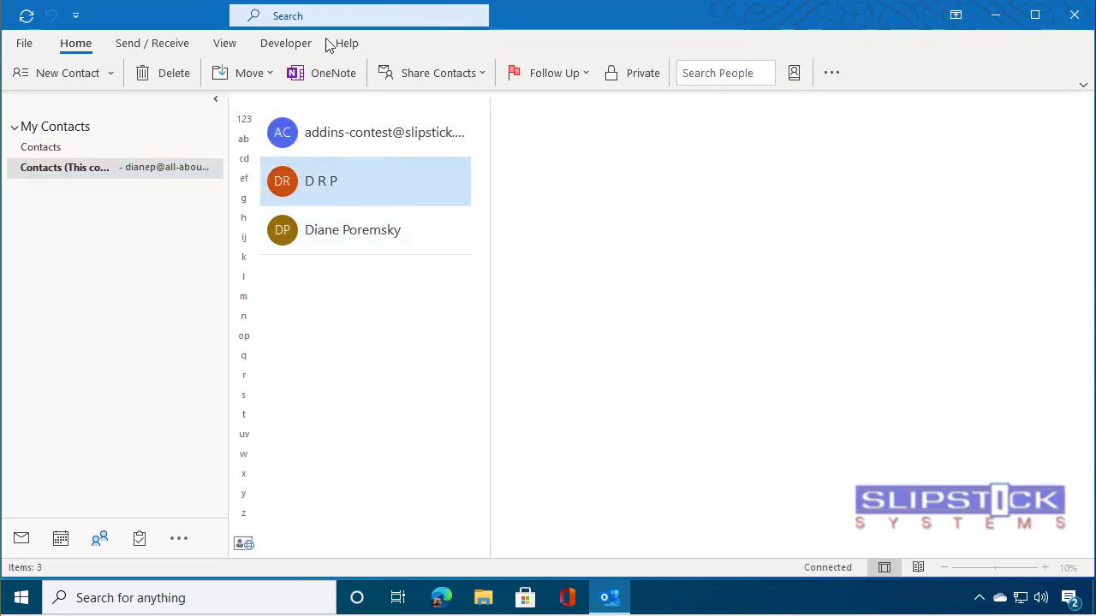
left_click(224, 45)
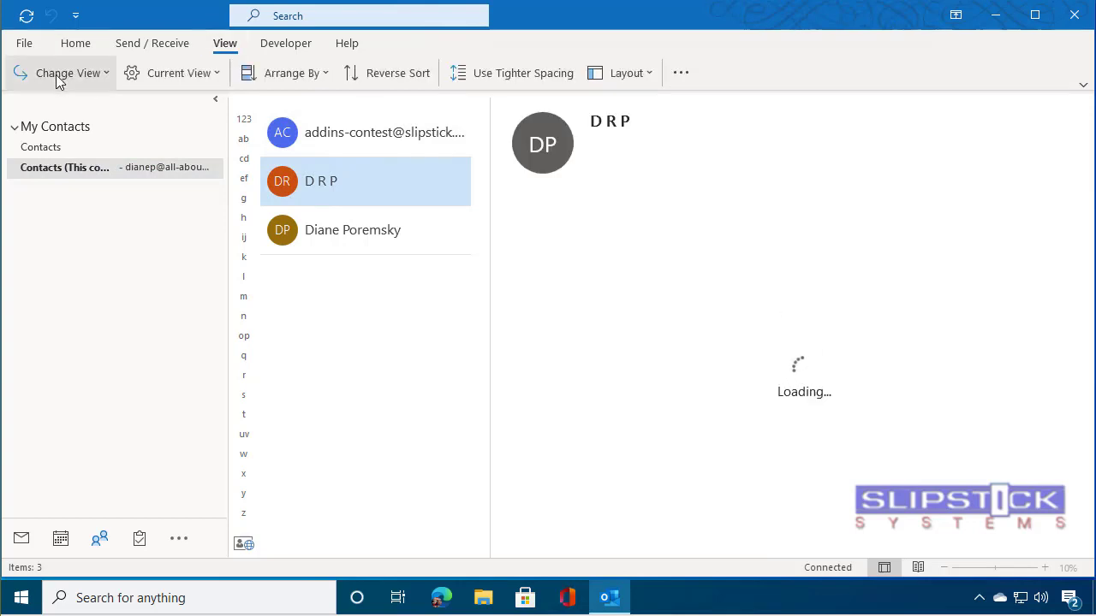
left_click(93, 77)
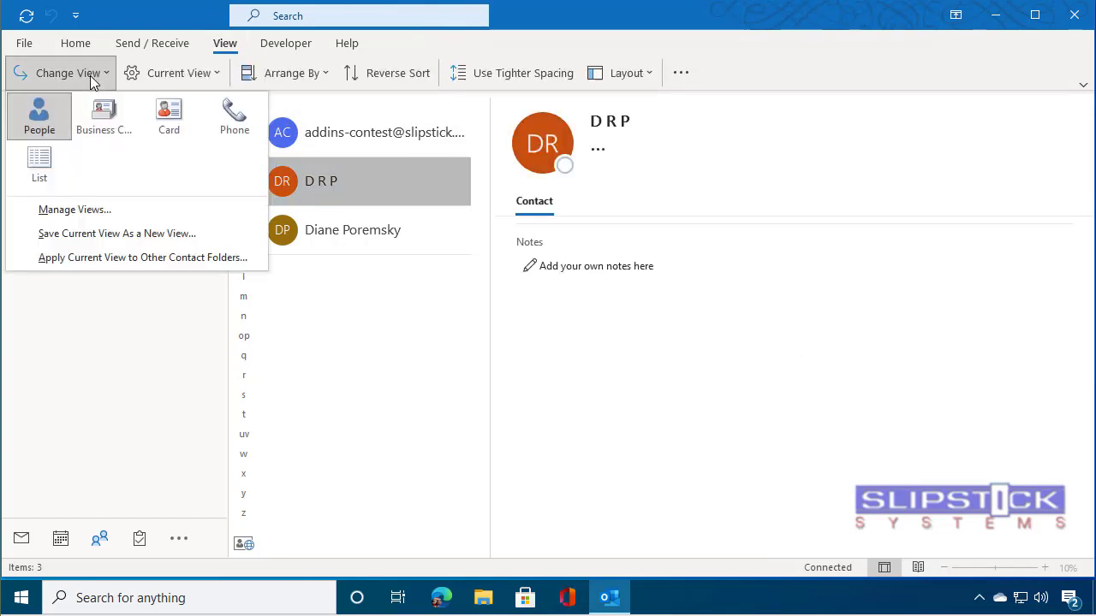
left_click(92, 120)
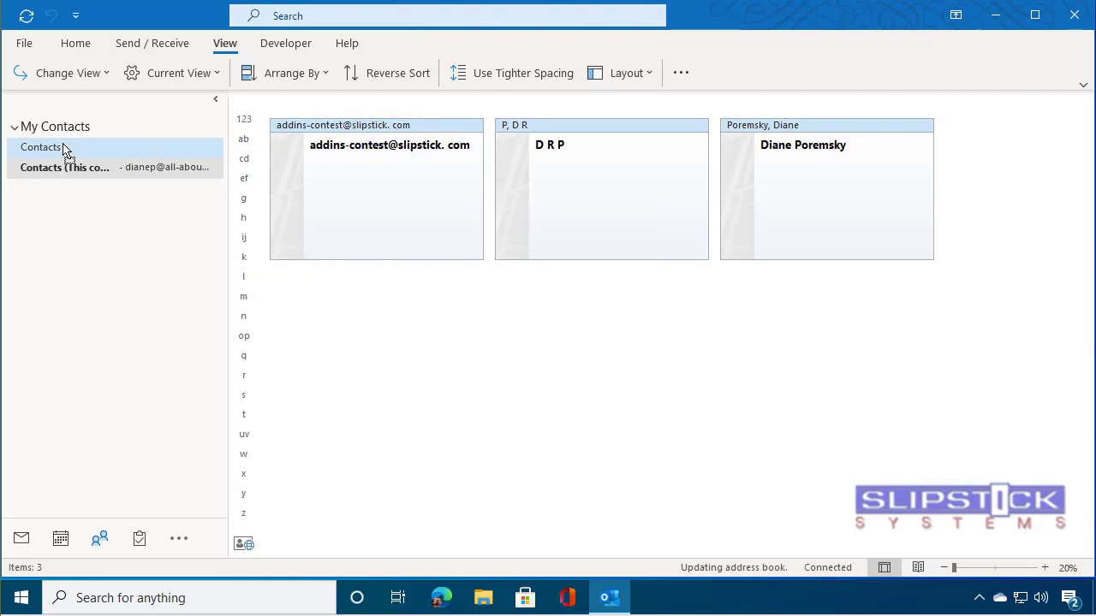
- Move all contacts from the IMAP account's contacts folder to the Hotmail account's Contacts folder
right_click(355, 187)
mouse_move(383, 318)
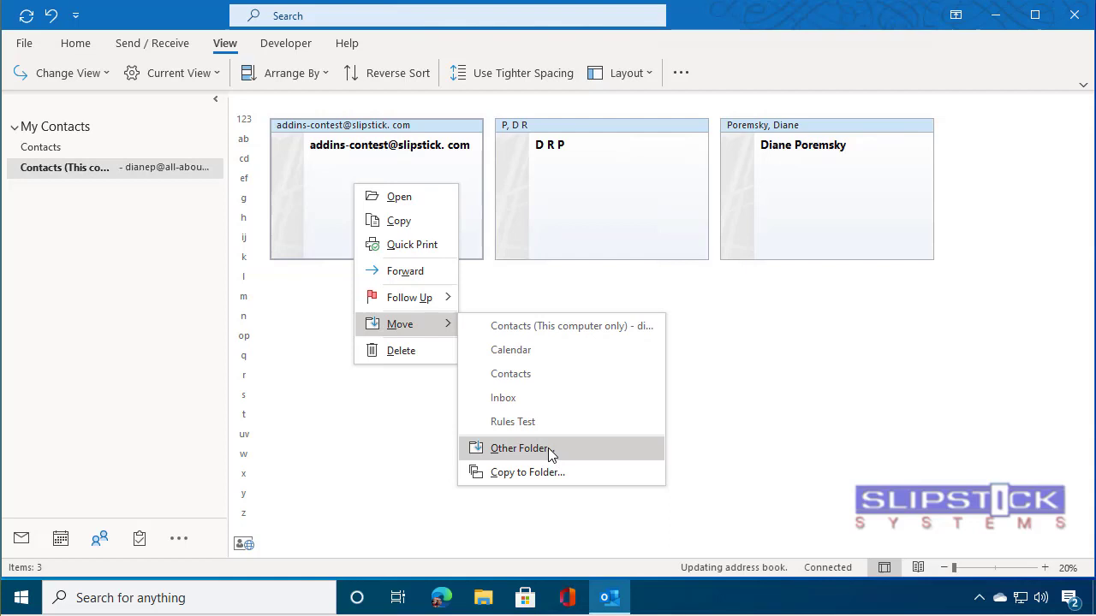
left_click(521, 449)
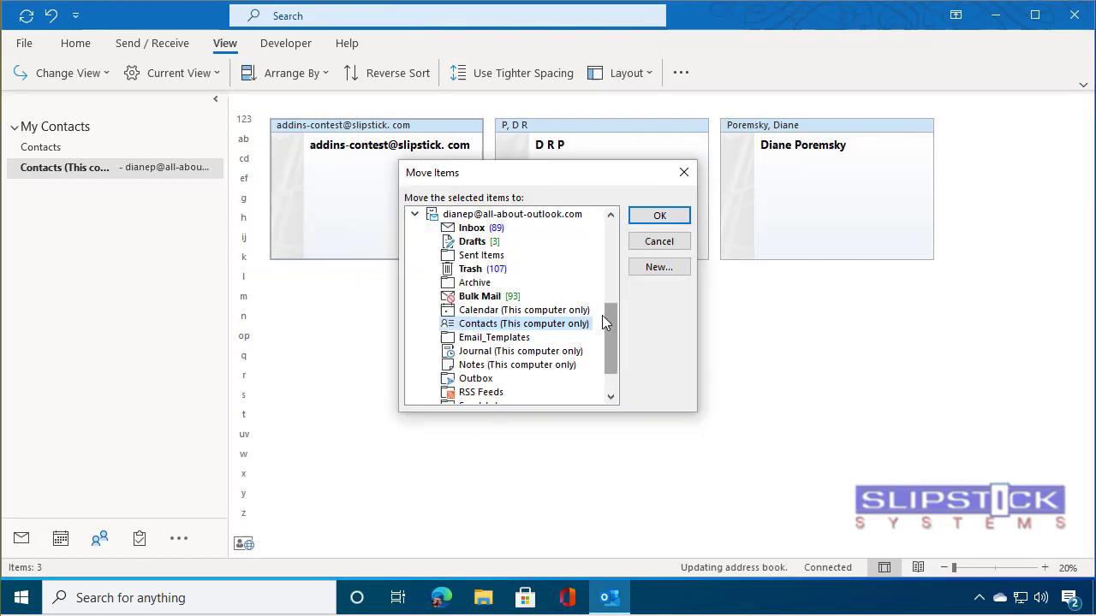
left_click_drag(612, 320, 607, 237)
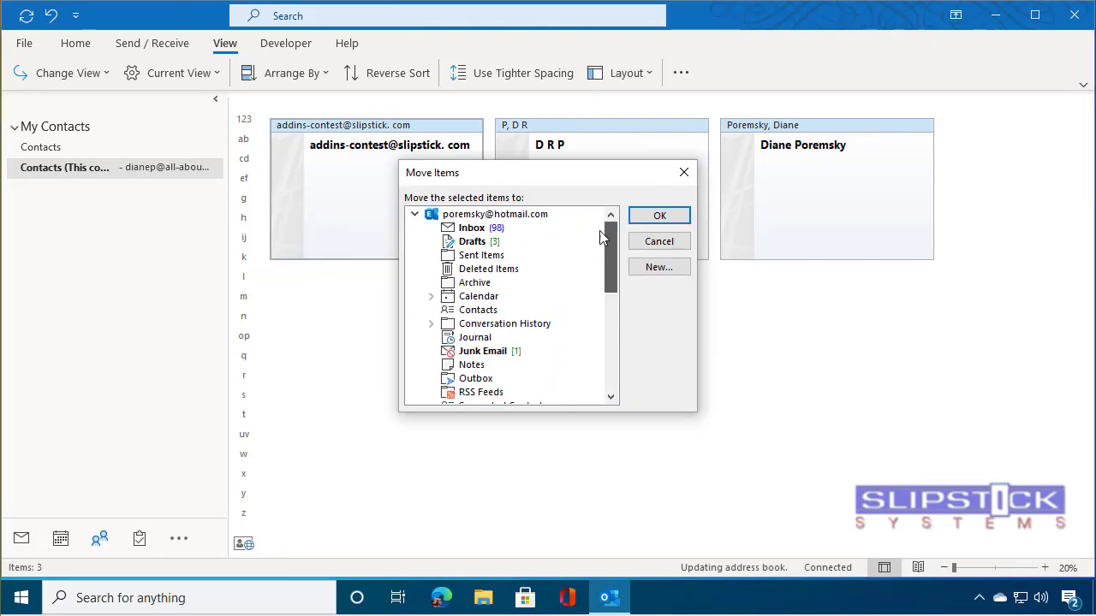
left_click(478, 310)
left_click(658, 216)
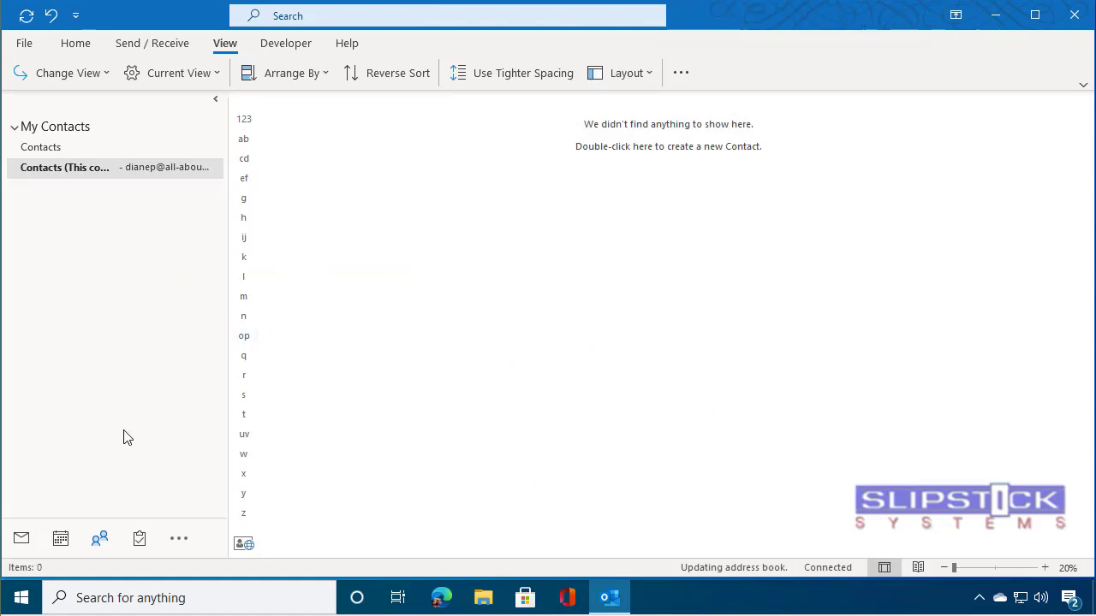
- Open the file location of the all-about-outlook.com account's data file from Mail and close Outlook
left_click(22, 538)
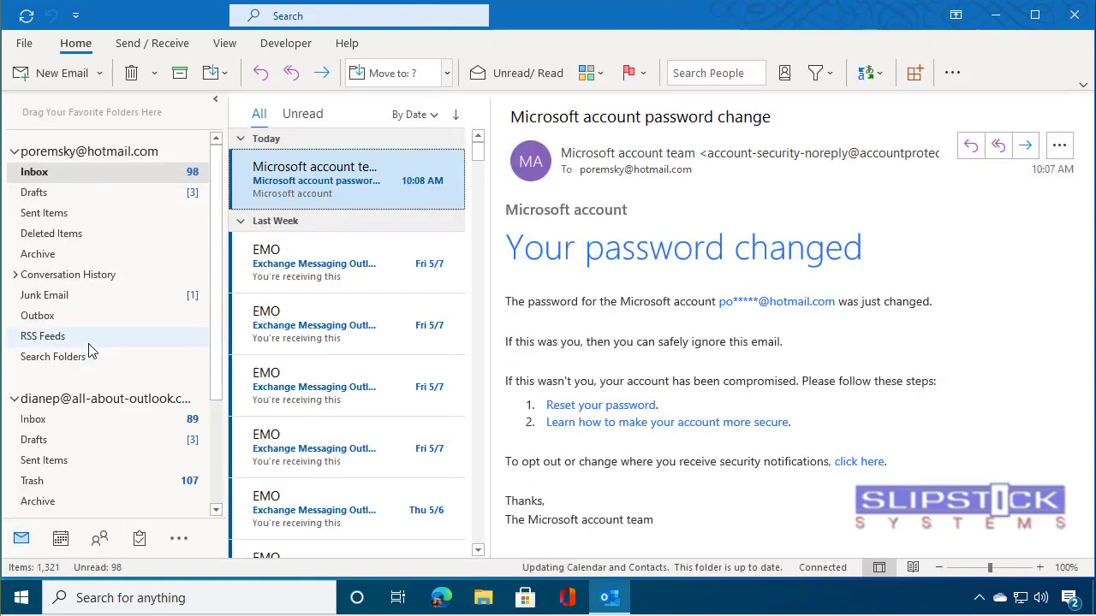
right_click(95, 401)
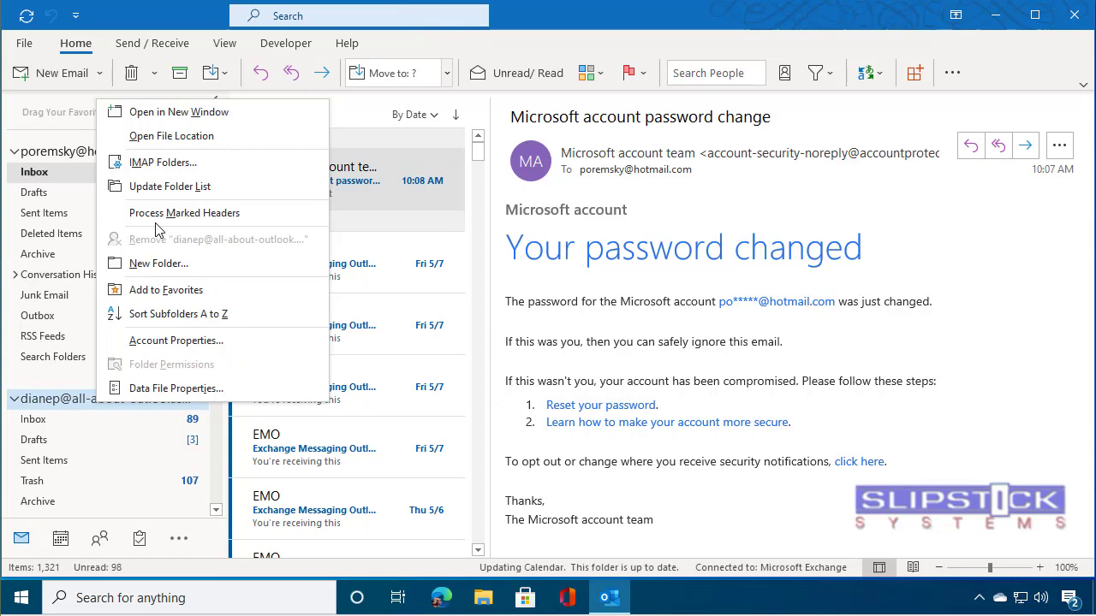
left_click(163, 137)
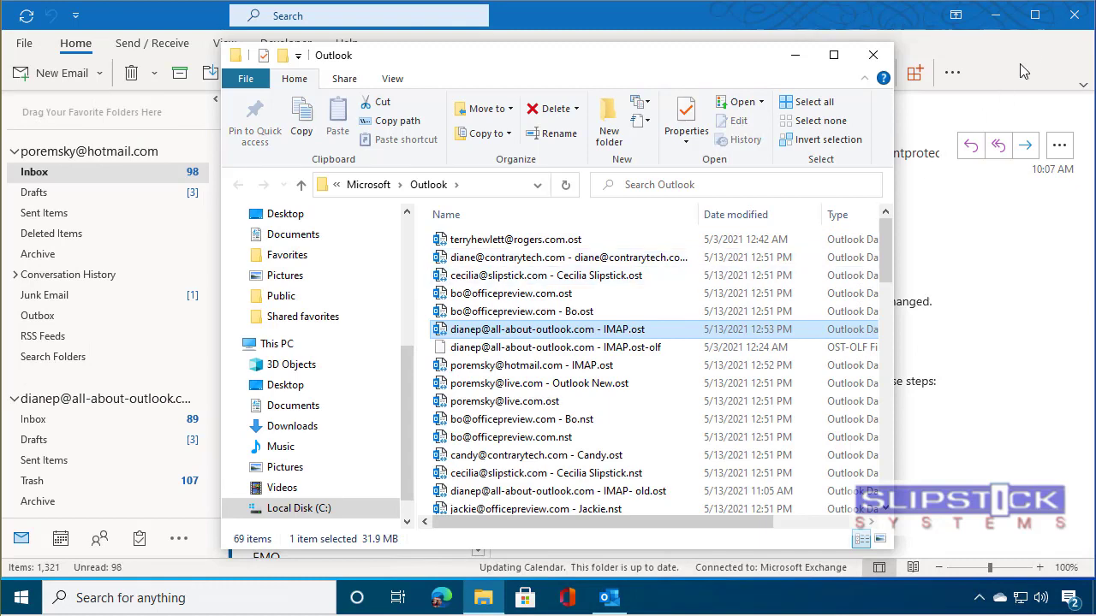
left_click(1072, 17)
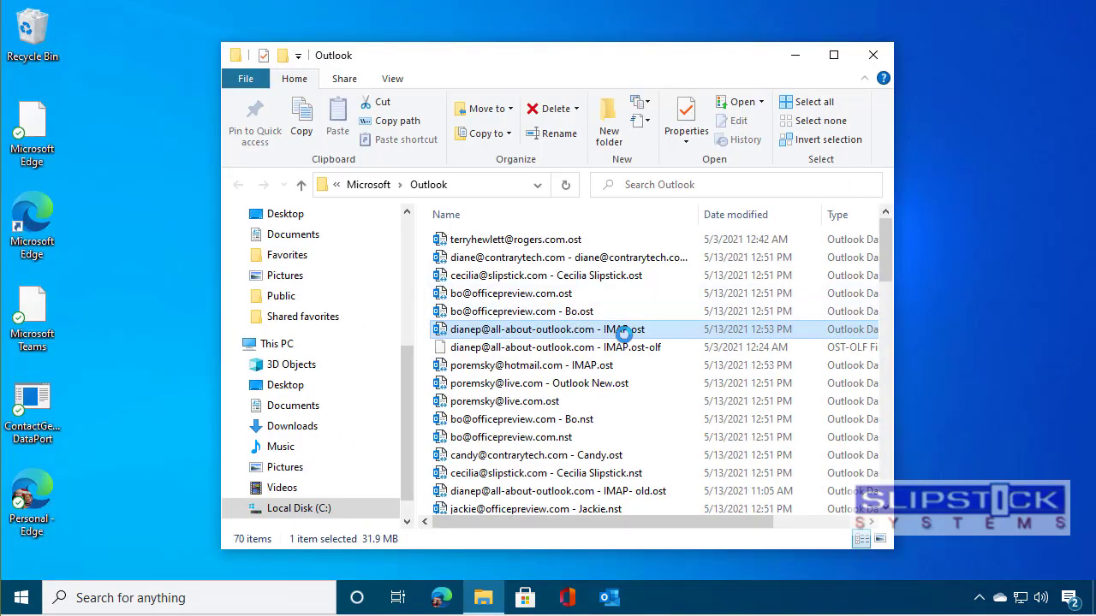
left_click(624, 331)
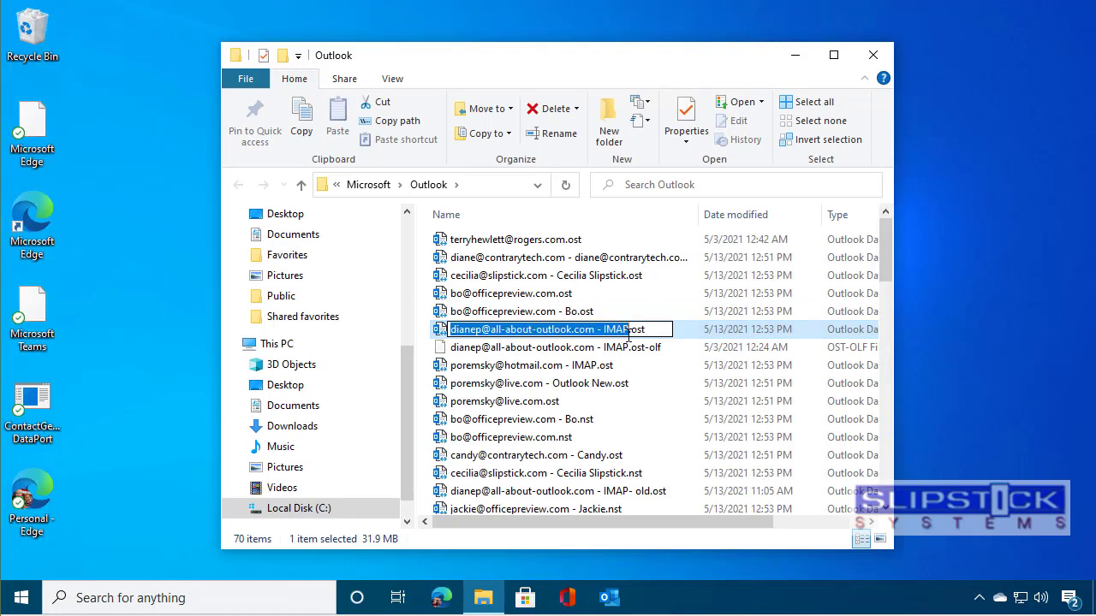
left_click(629, 332)
key("shift+Home")
type("-old")
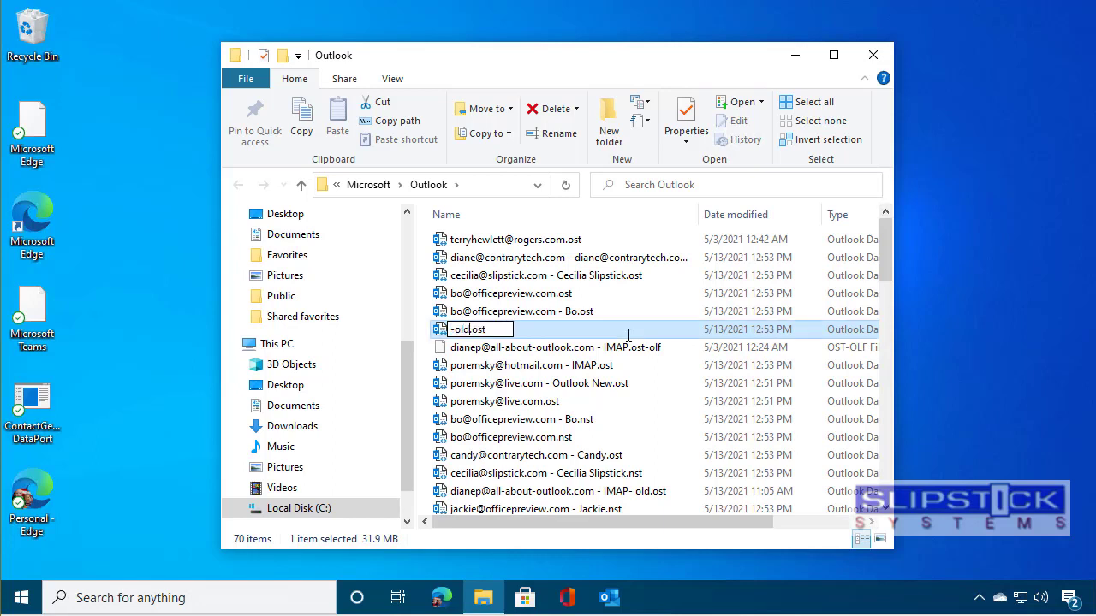
key("Escape")
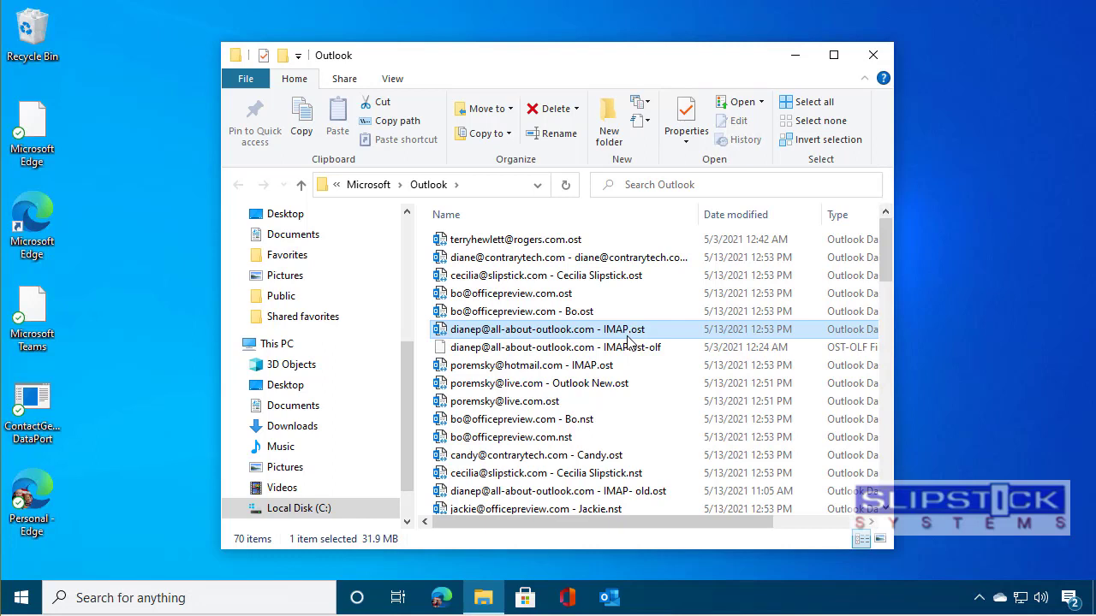
- Rename the all-about-outlook.com account's IMAP.ost data file, adding "-old2" right after IMAP and keeping the .ost extension
left_click(625, 335)
left_click(628, 329)
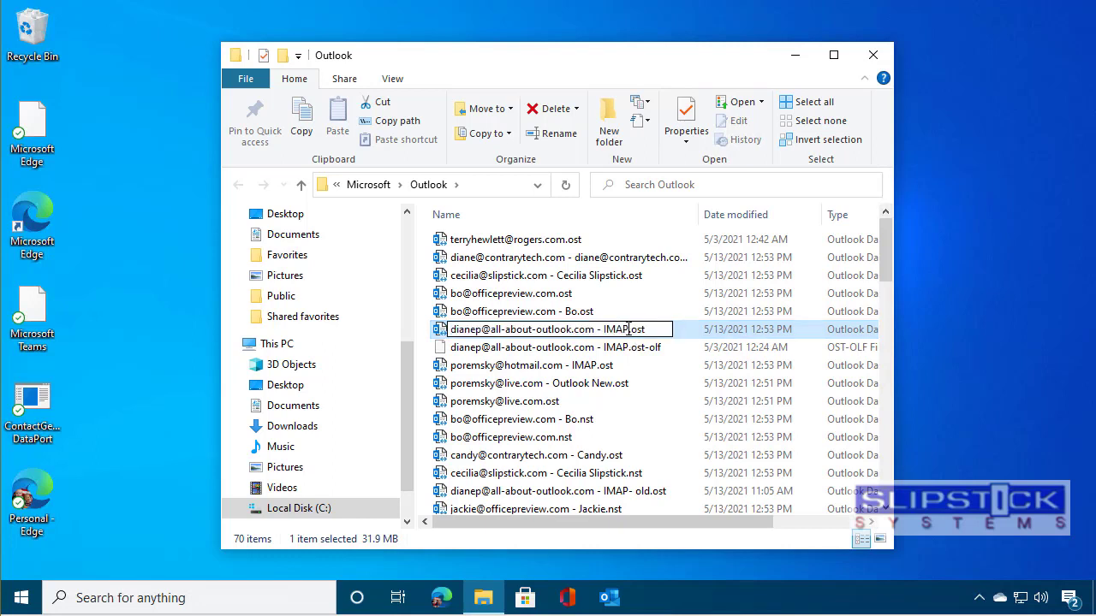
type("-old2")
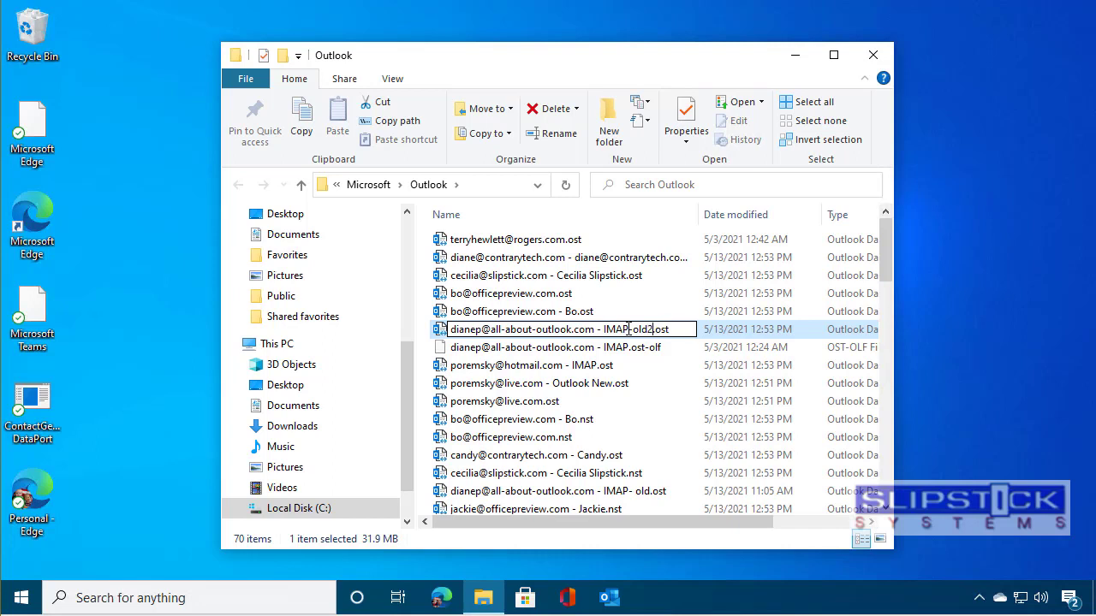
key("Return")
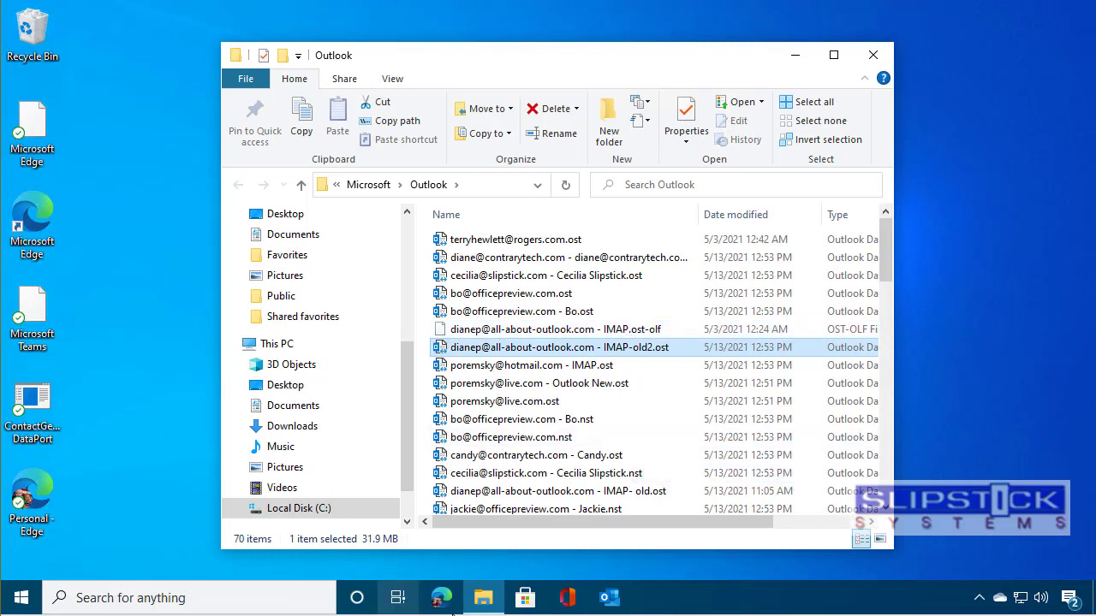
- Start Outlook with the IMAP profile and switch the navigation to the full Folders list
left_click(628, 611)
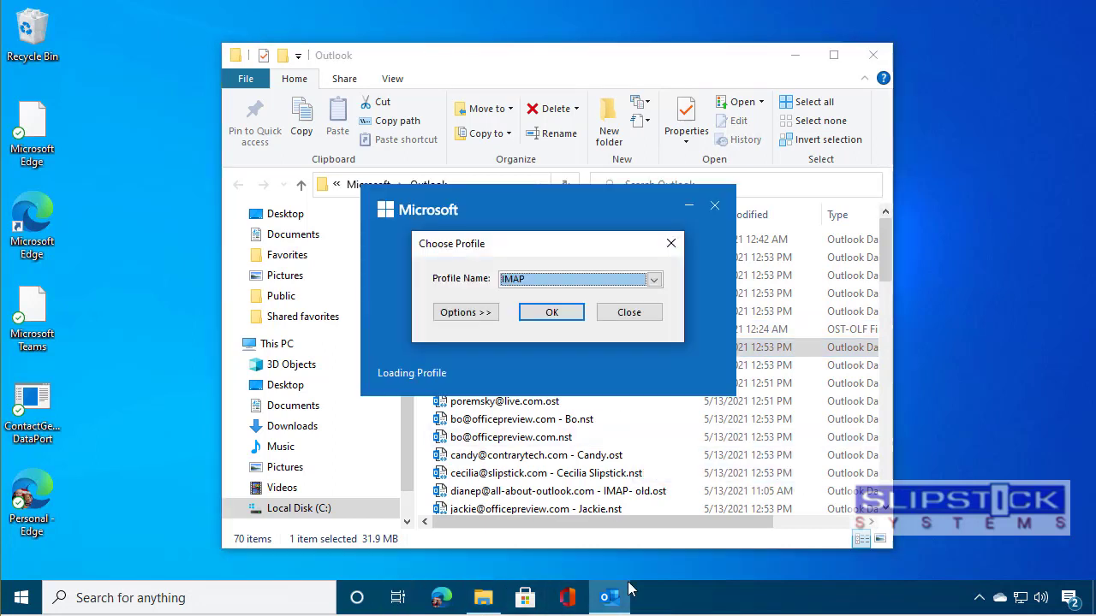
left_click(552, 313)
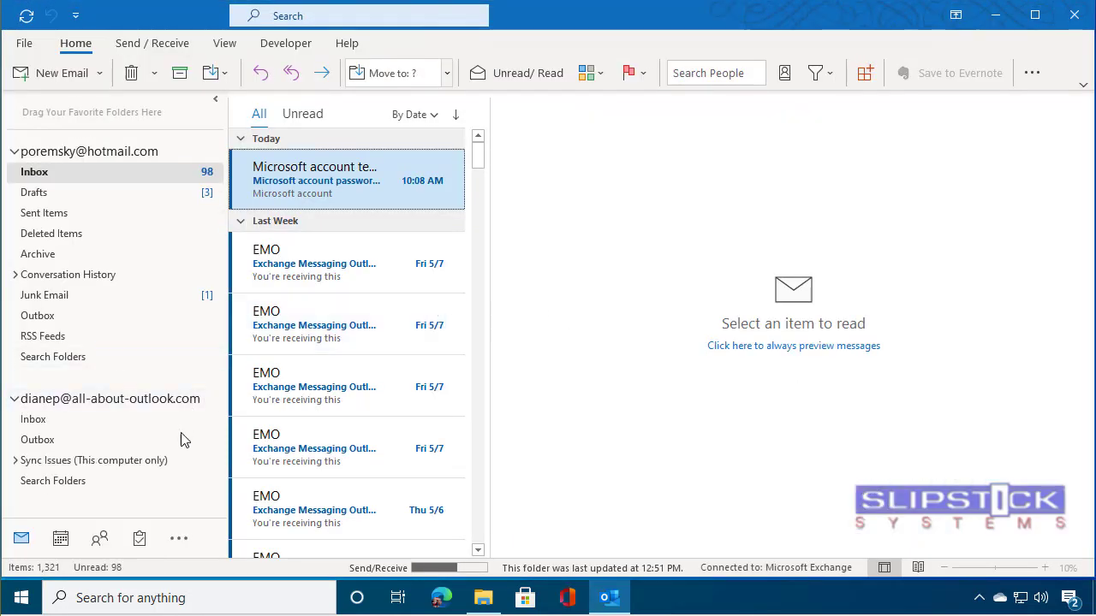
left_click(180, 534)
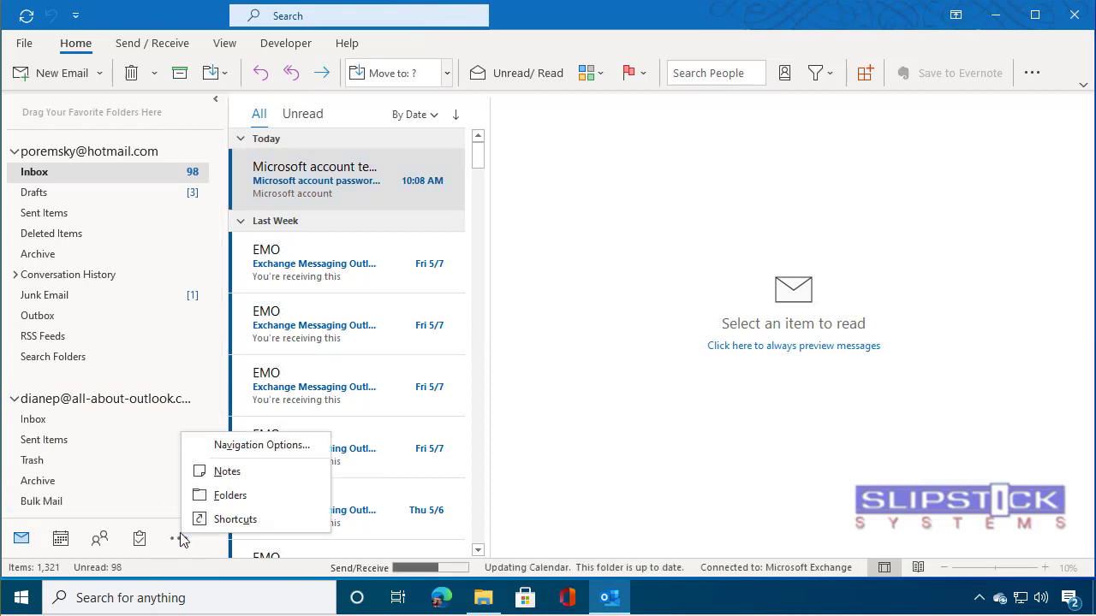
left_click(216, 497)
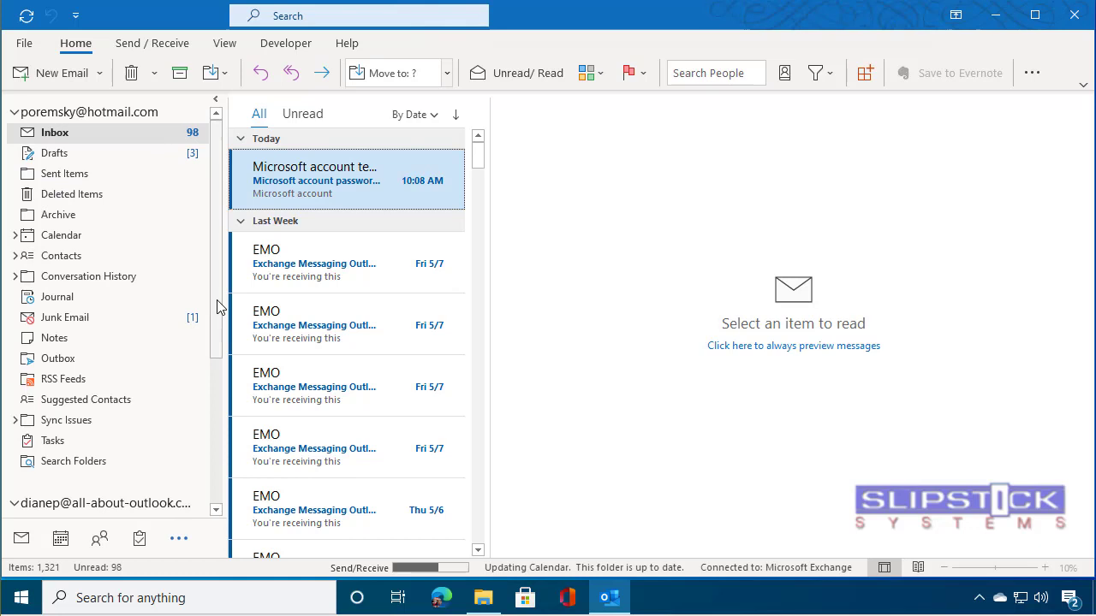
left_click_drag(218, 305, 220, 230)
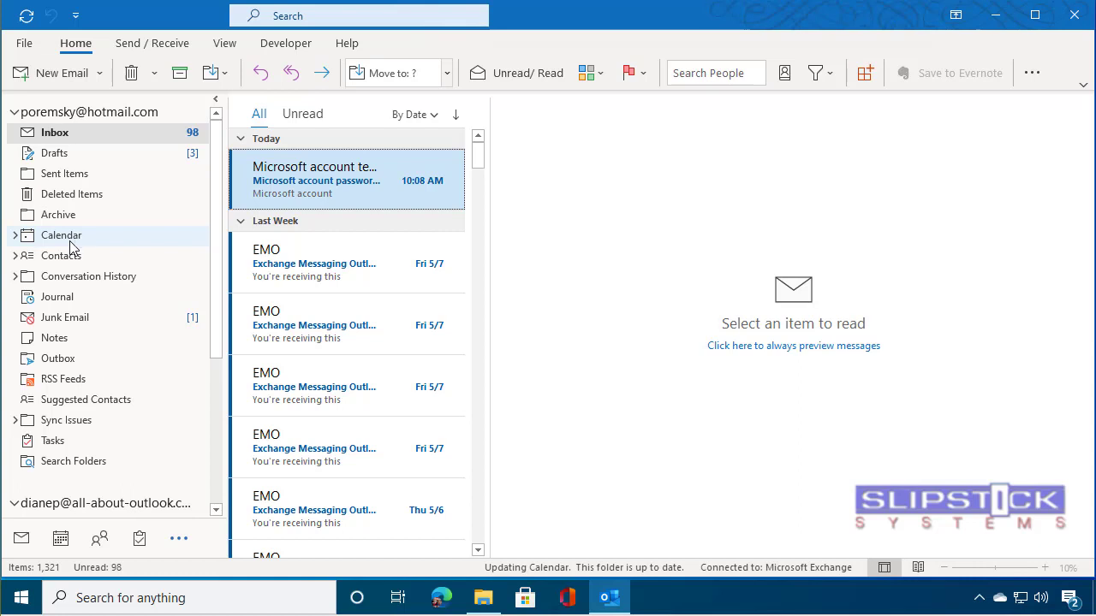
- In Outlook's advanced options, set the startup folder to the Inbox of the all-about-outlook.com account and save the options
left_click(24, 43)
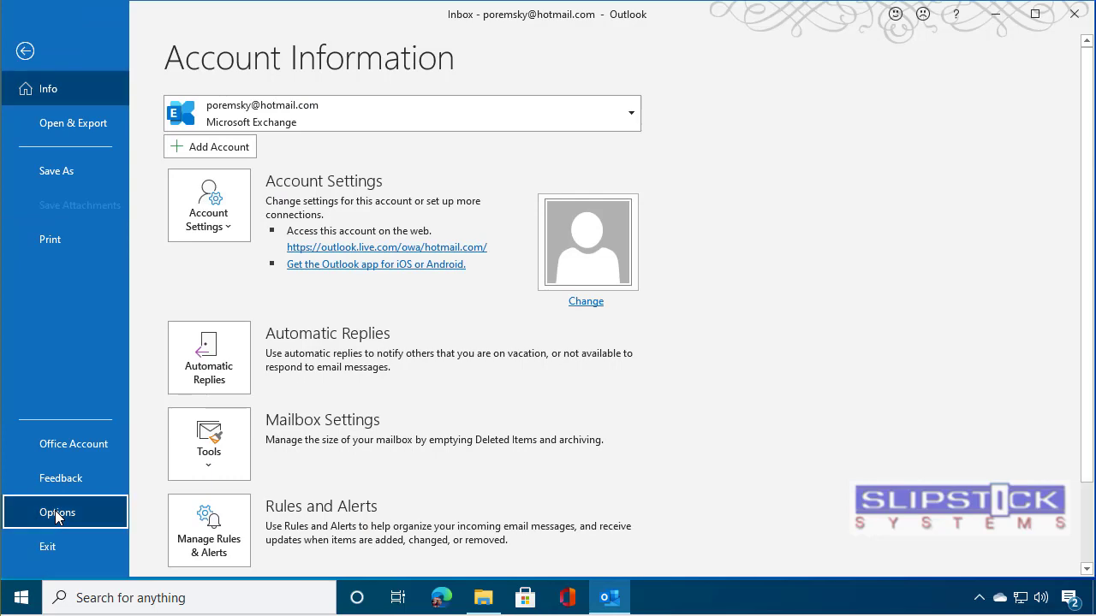
left_click(54, 511)
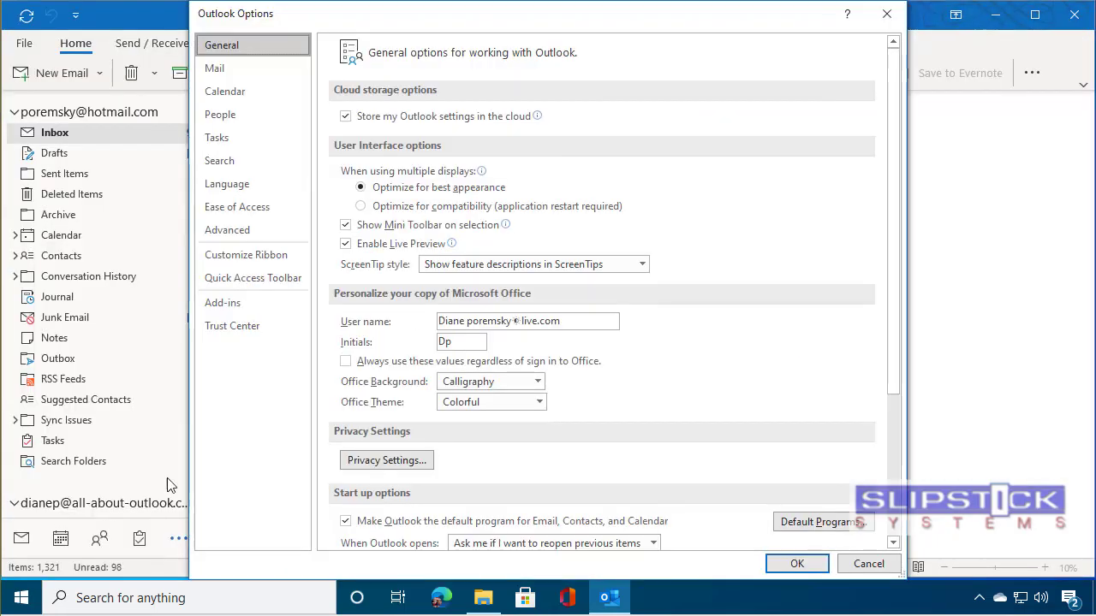
left_click(252, 72)
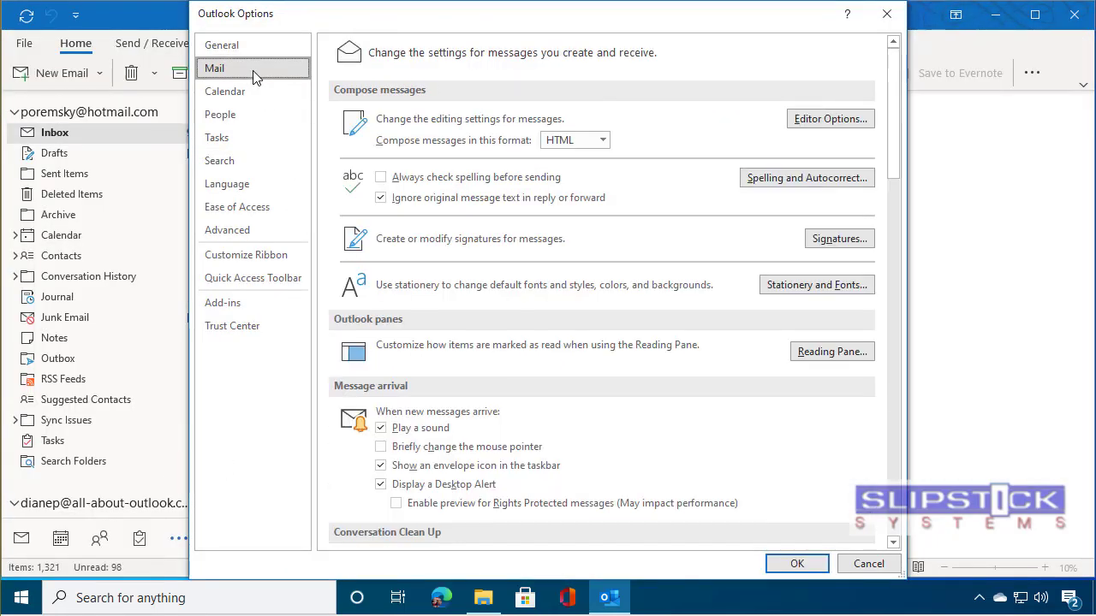
left_click(244, 231)
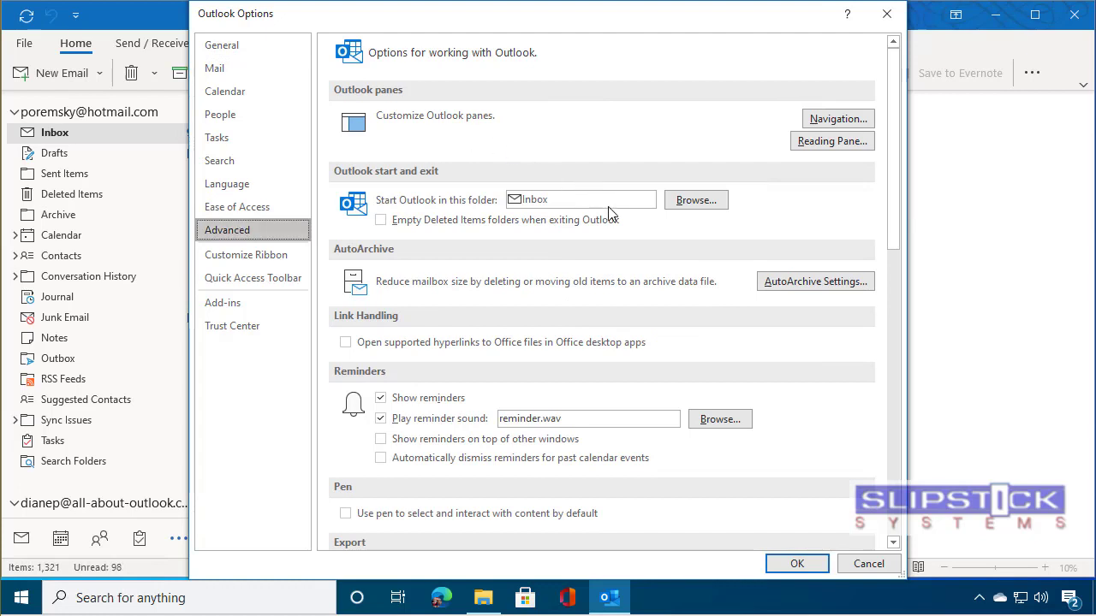
left_click(719, 203)
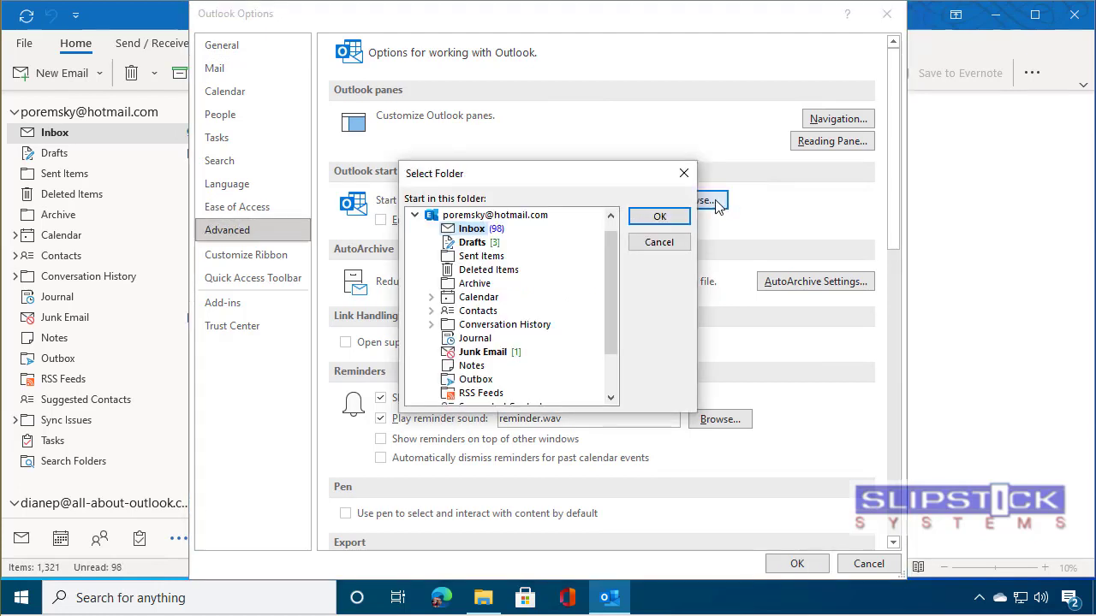
left_click(416, 215)
left_click(416, 243)
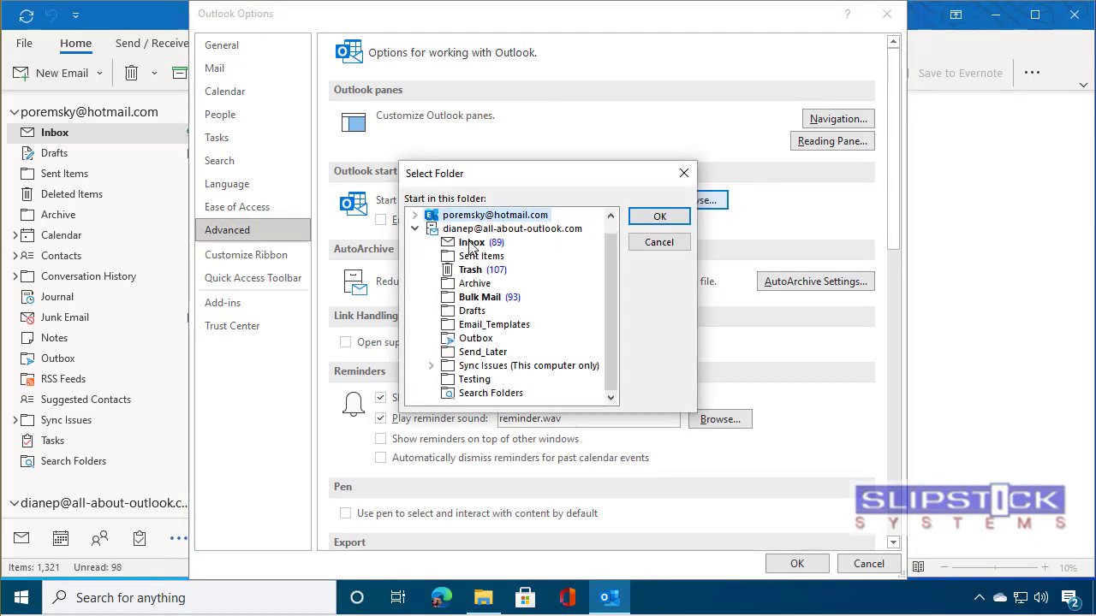
left_click(469, 246)
left_click(655, 221)
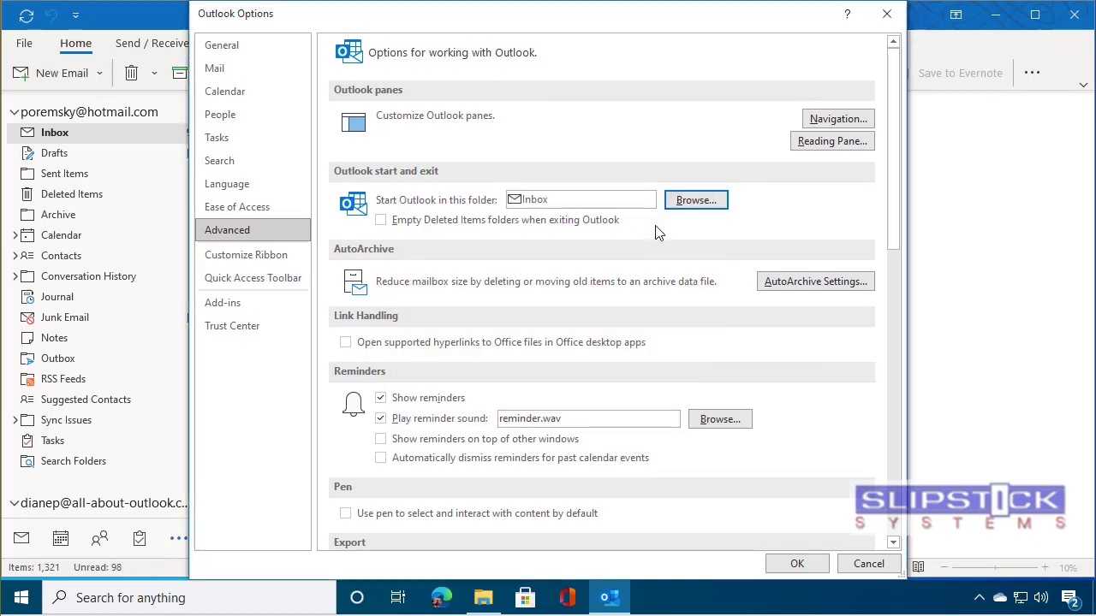
left_click(797, 565)
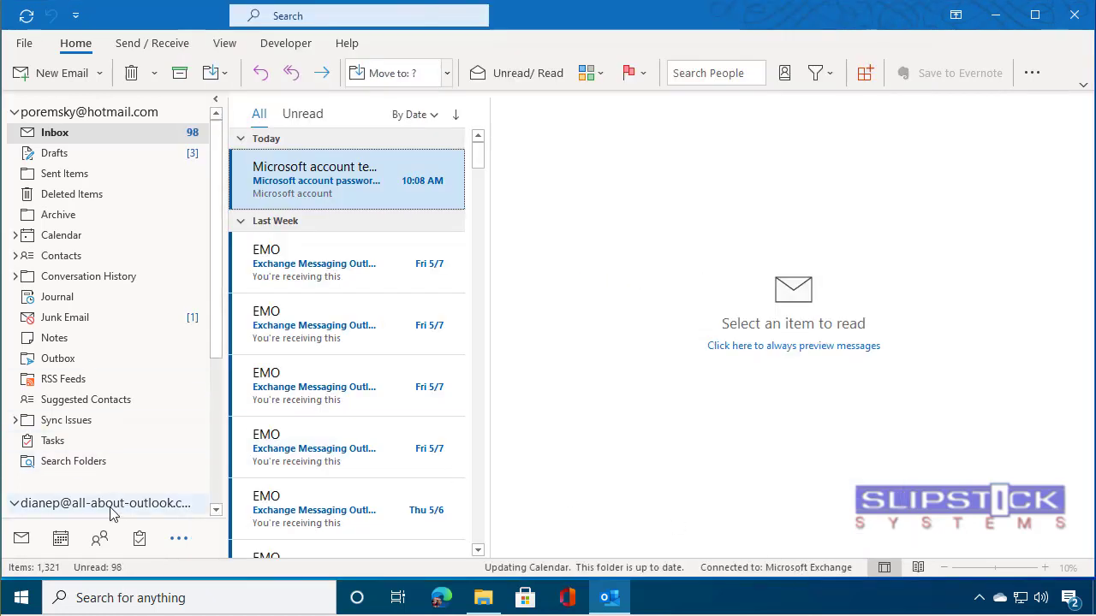
- Move the all-about-outlook.com account above the Hotmail account in the folder list
left_click_drag(103, 502, 114, 122)
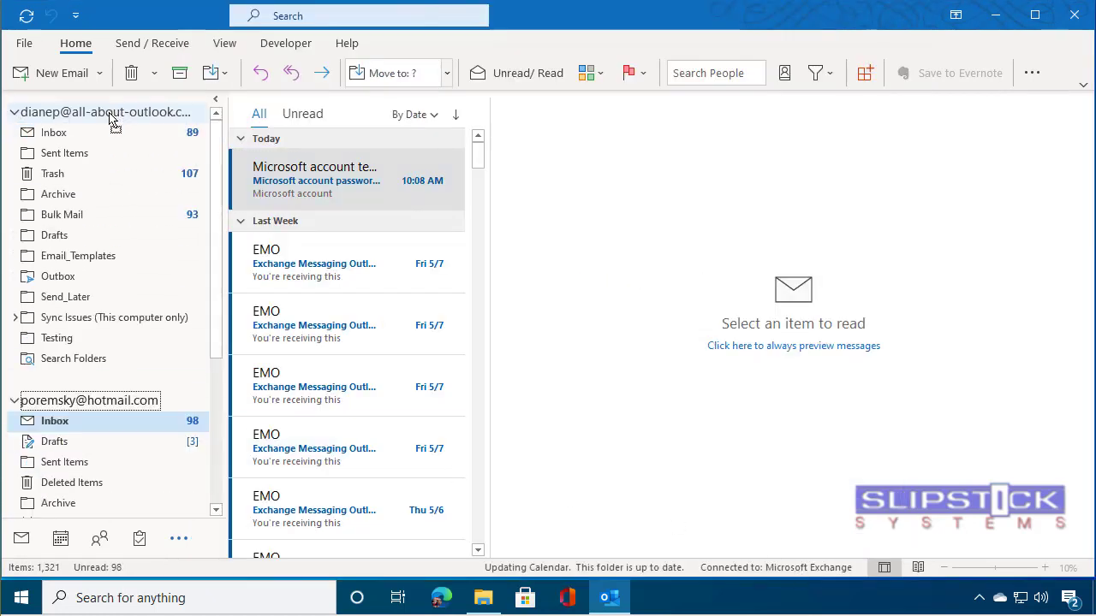